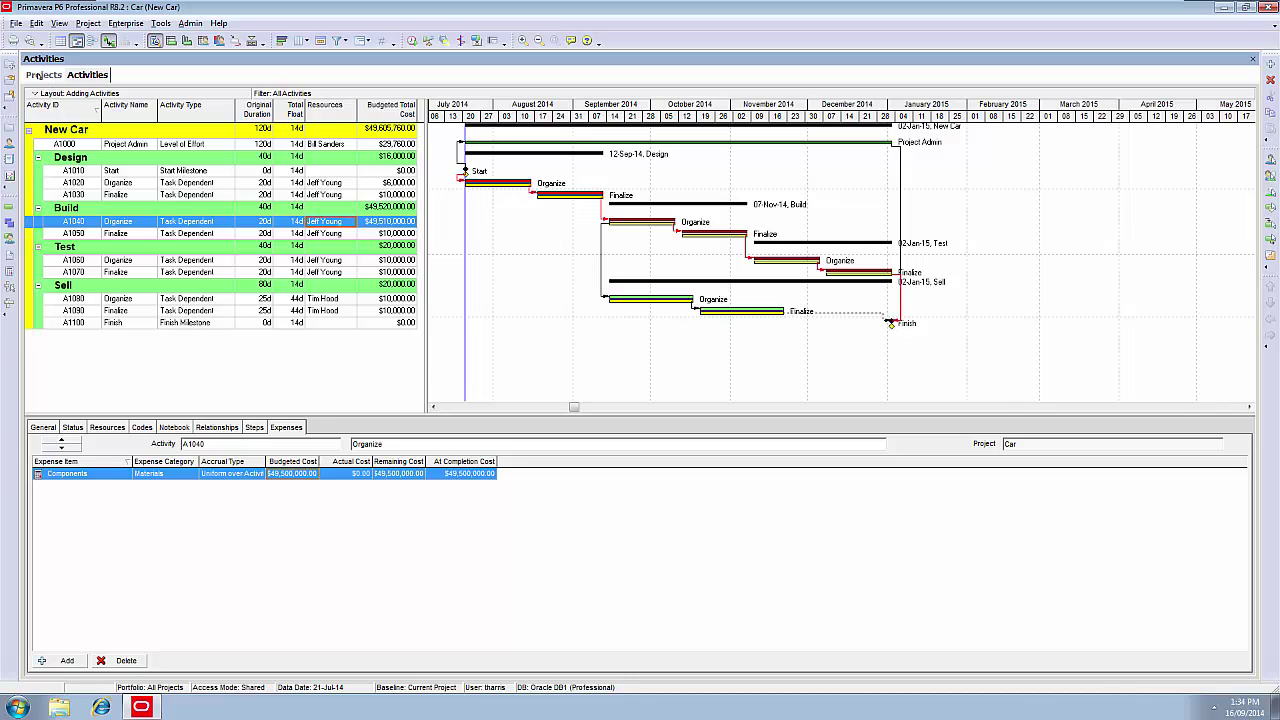
Copy the Car project and paste it under Construction Projects, including Baselines in the project copy options
{"action": "left_click", "coordinate": [43, 75]}
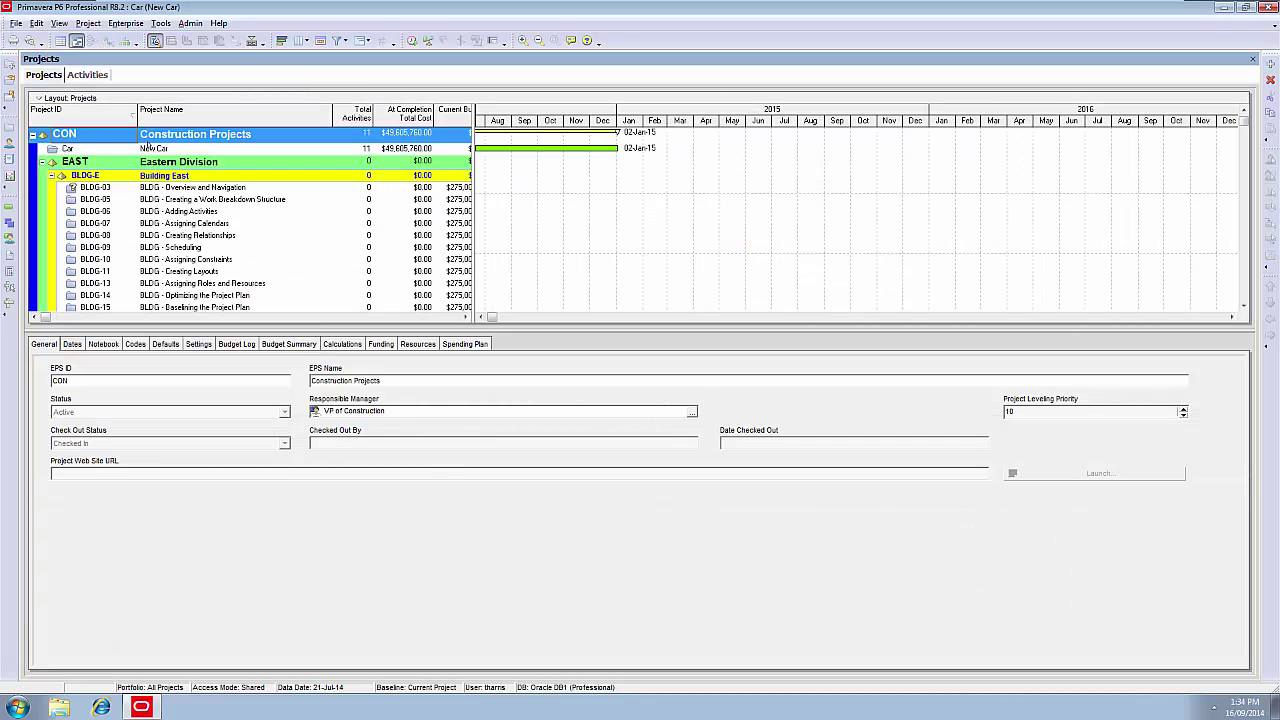
{"action": "left_click", "coordinate": [148, 150]}
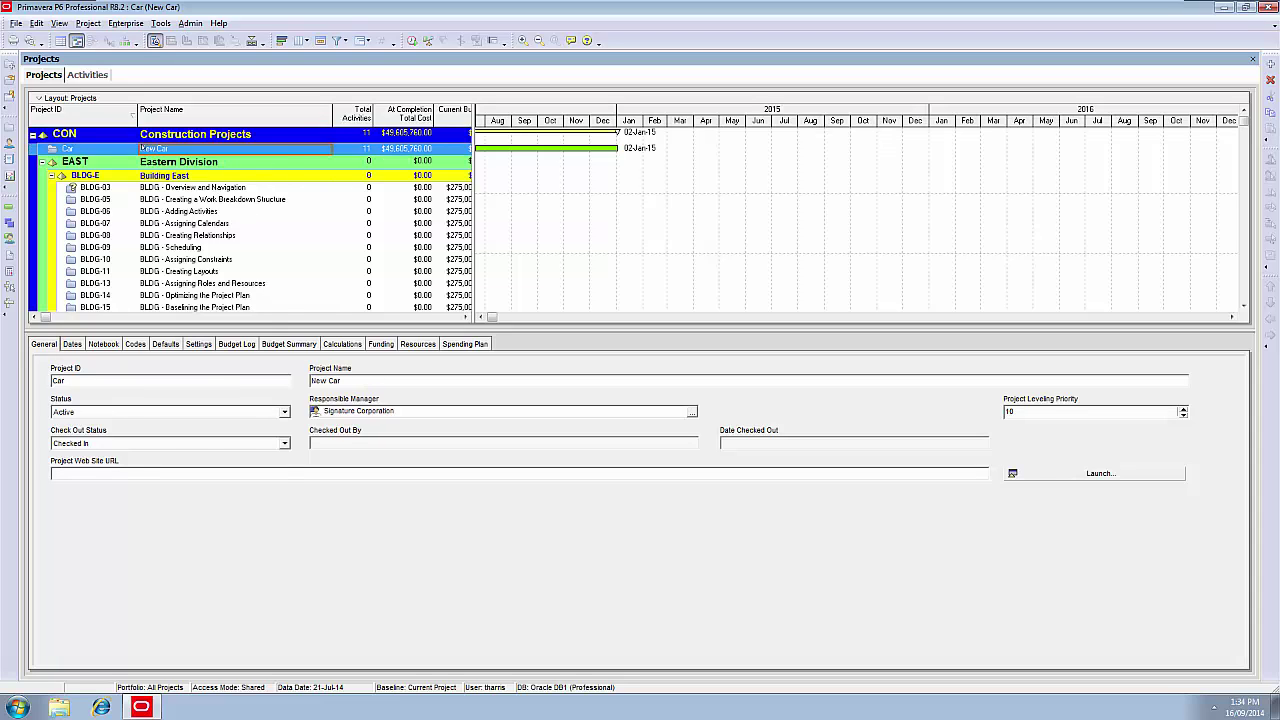
{"action": "right_click", "coordinate": [142, 148]}
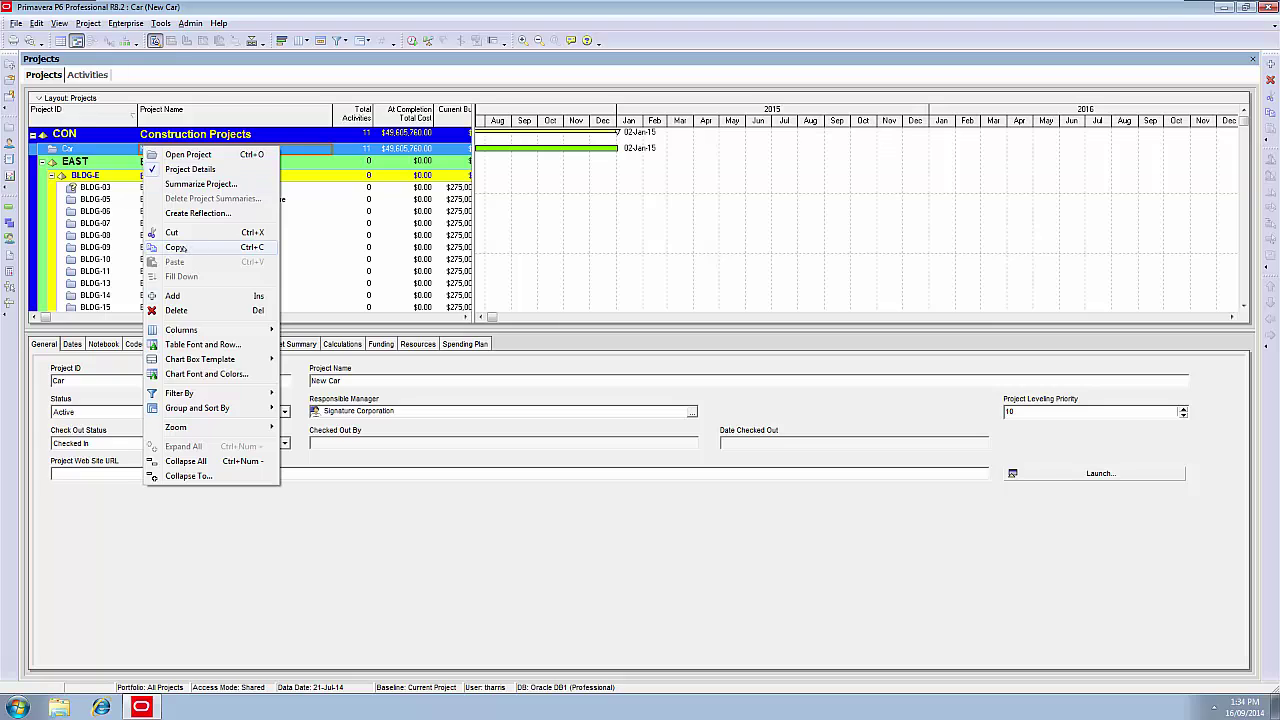
{"action": "left_click", "coordinate": [180, 247]}
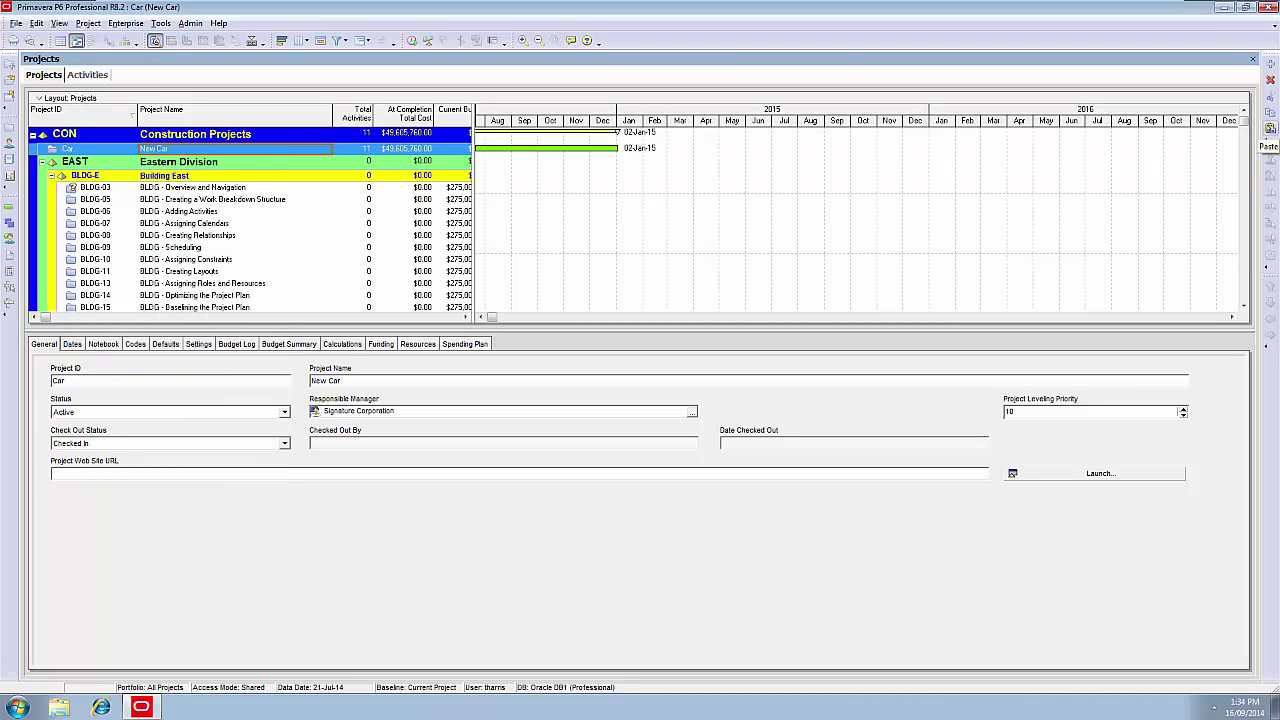
{"action": "left_click", "coordinate": [1270, 130]}
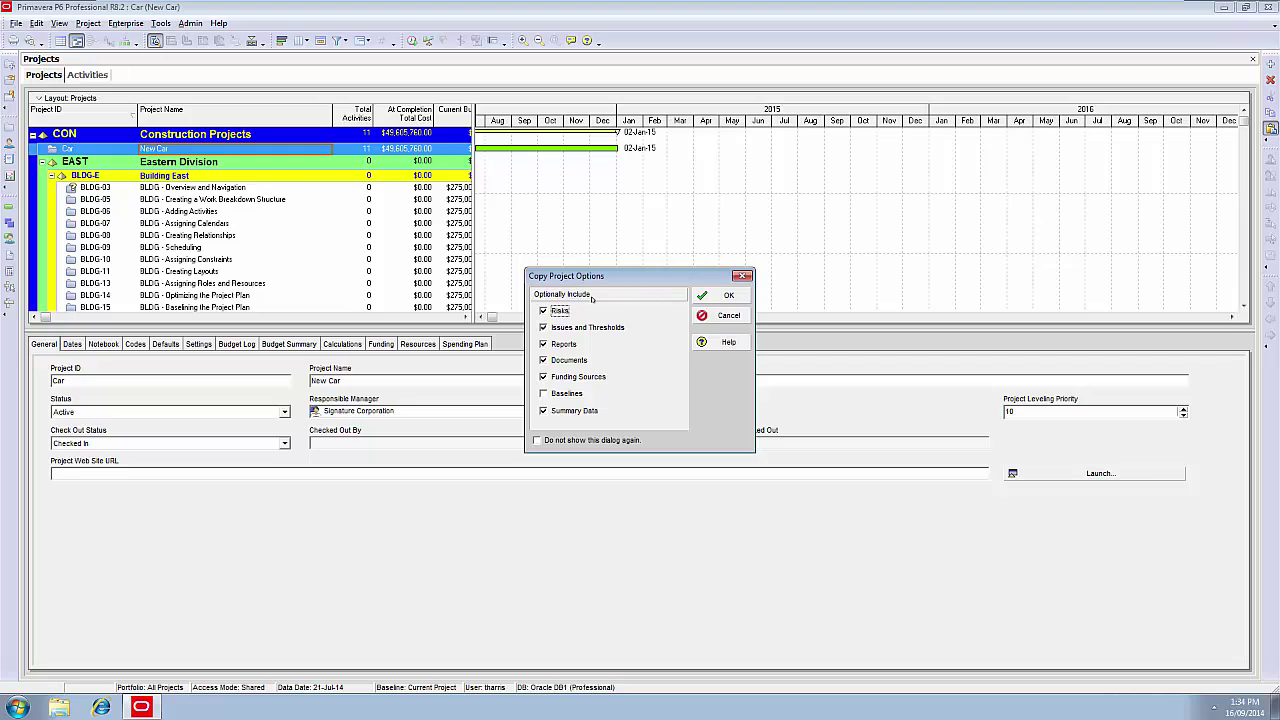
{"action": "left_click", "coordinate": [543, 394]}
{"action": "left_click", "coordinate": [728, 296]}
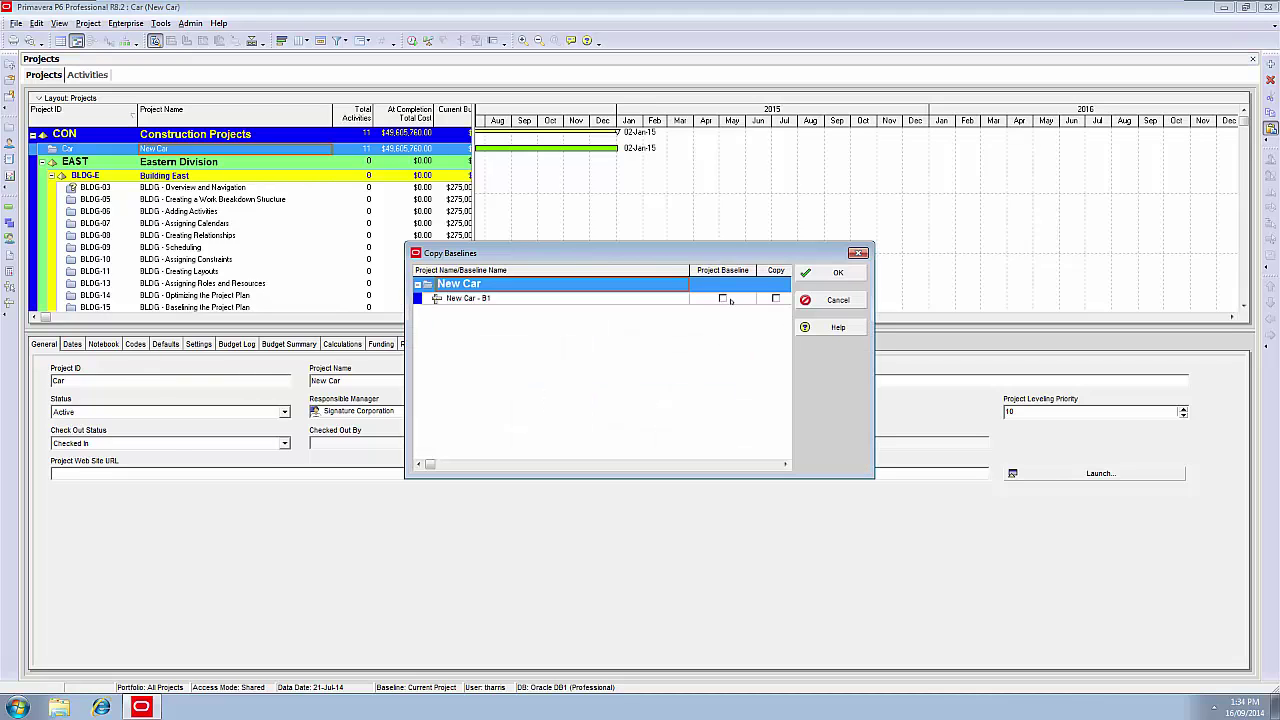
Select the New Car - B1 baseline and complete the paste with the default WBS and activity copy options
{"action": "left_click", "coordinate": [489, 299]}
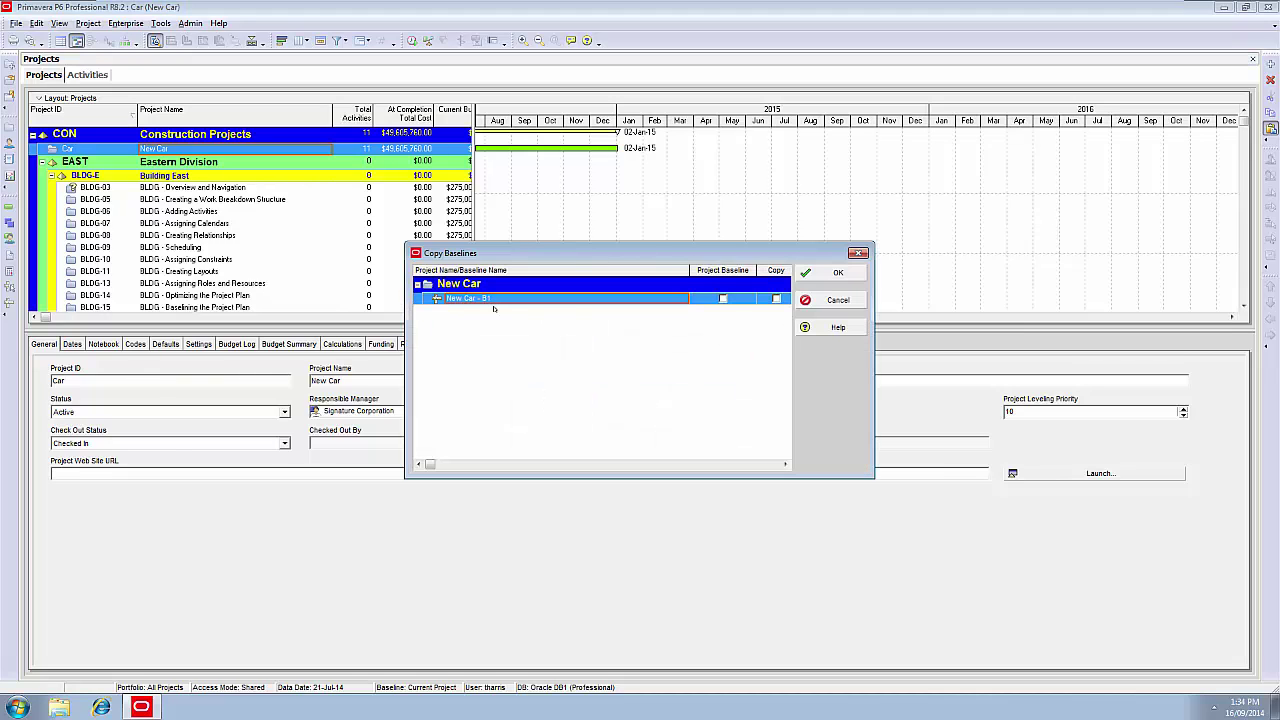
{"action": "left_click", "coordinate": [725, 298]}
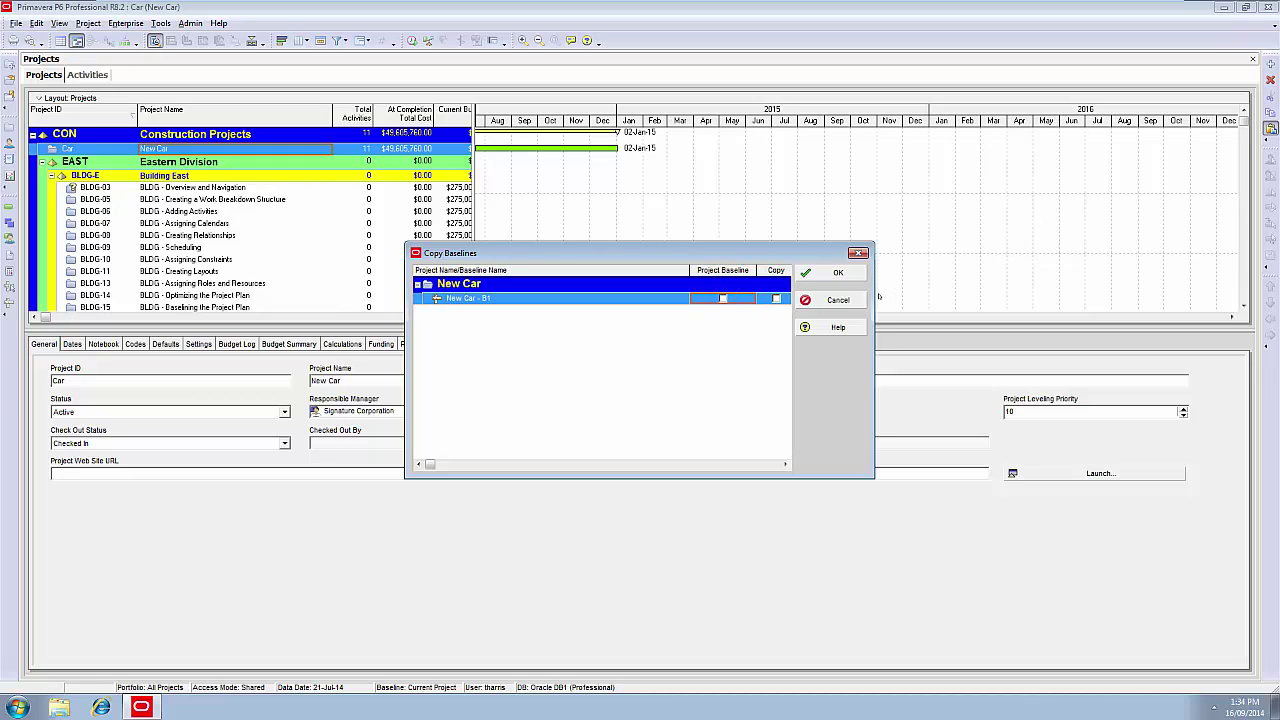
{"action": "left_click", "coordinate": [838, 272]}
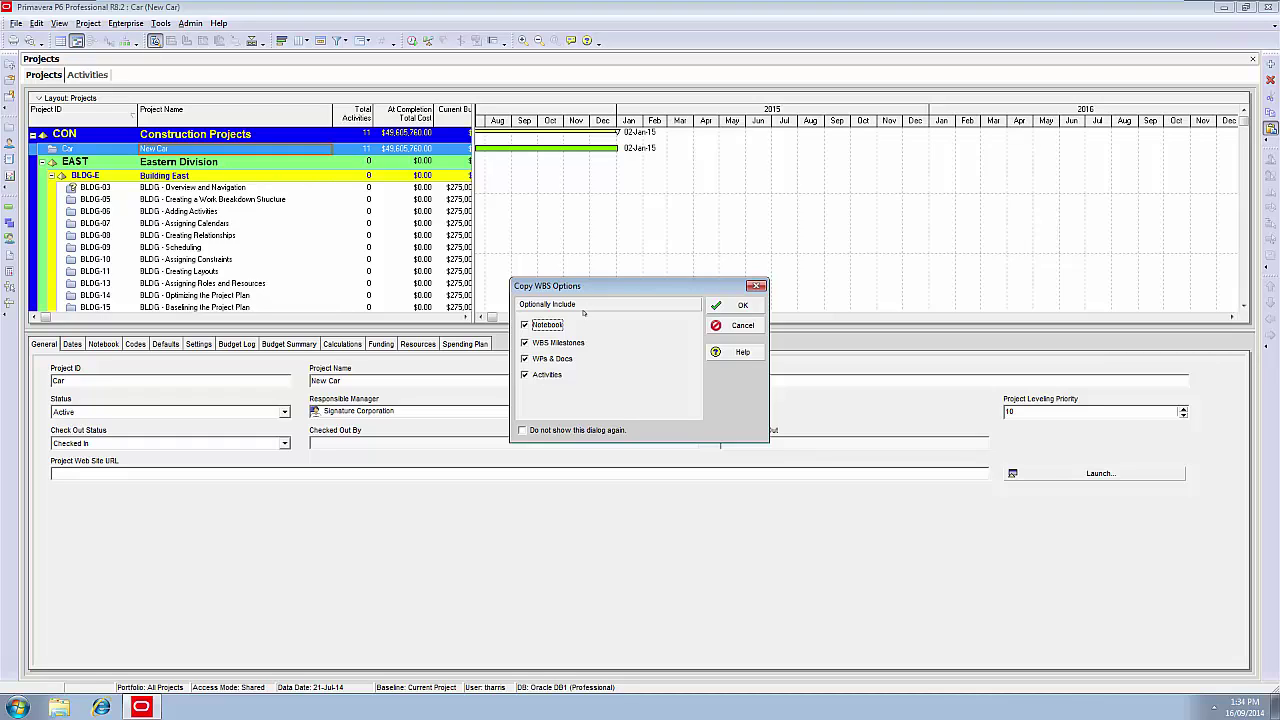
{"action": "left_click", "coordinate": [742, 303]}
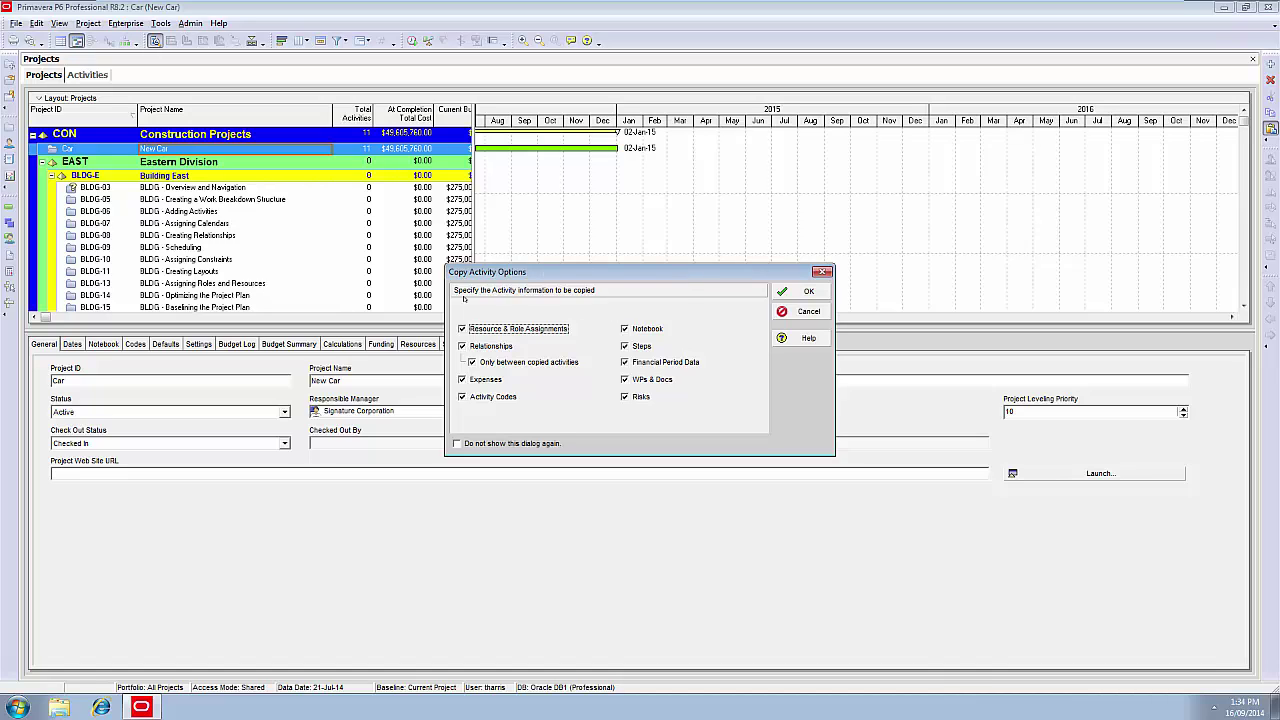
{"action": "left_click", "coordinate": [806, 291]}
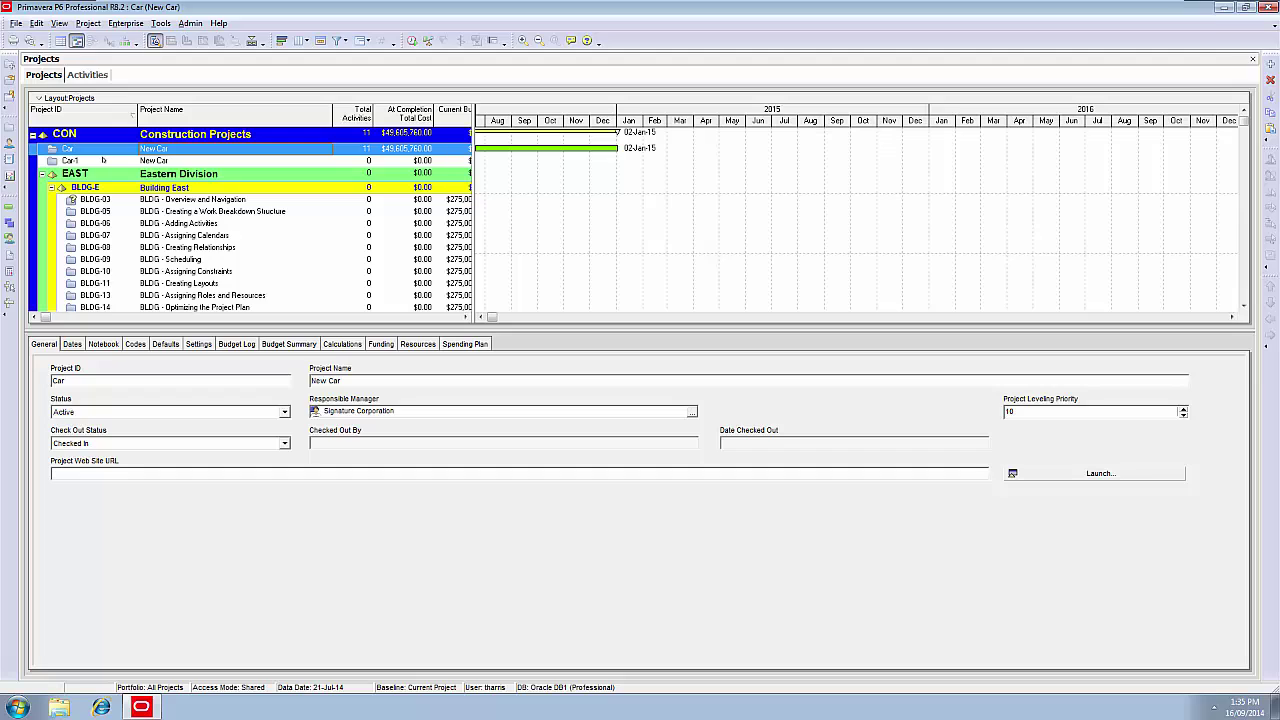
Open the copied project Car-1 and set its project status to What-if
{"action": "left_click", "coordinate": [70, 160]}
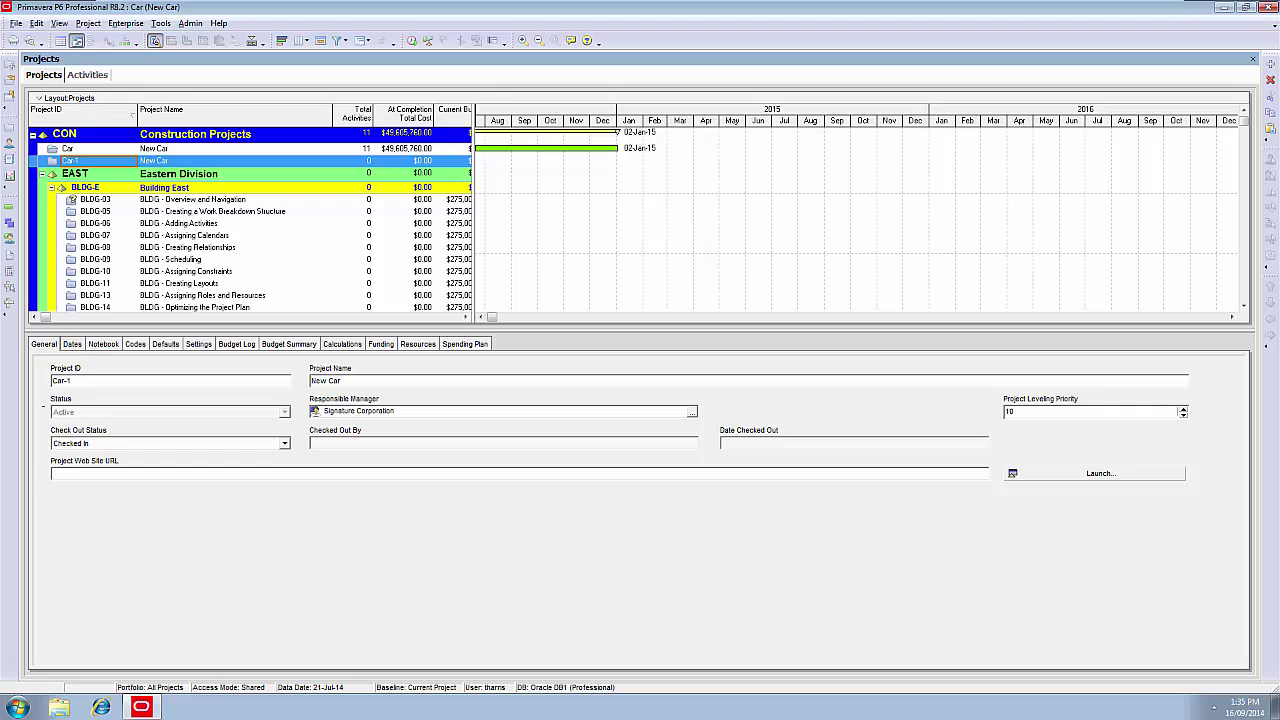
{"action": "right_click", "coordinate": [95, 161]}
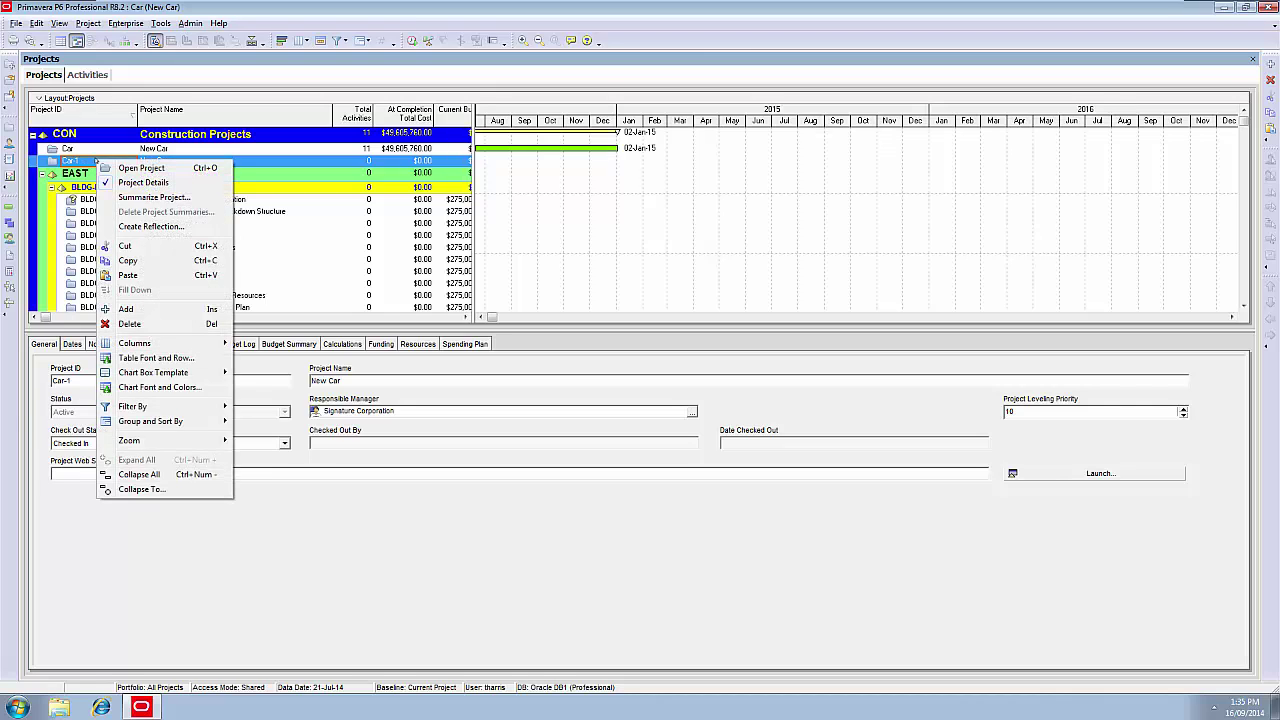
{"action": "left_click", "coordinate": [140, 168]}
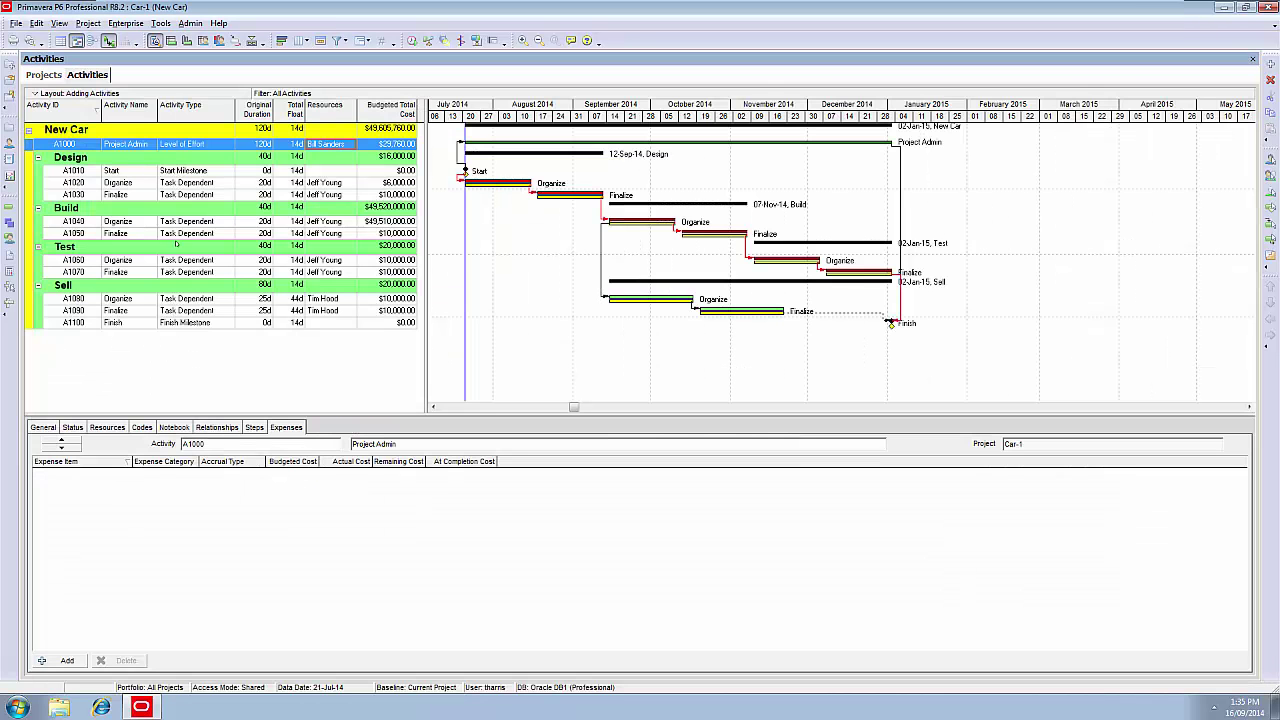
{"action": "left_click", "coordinate": [40, 75]}
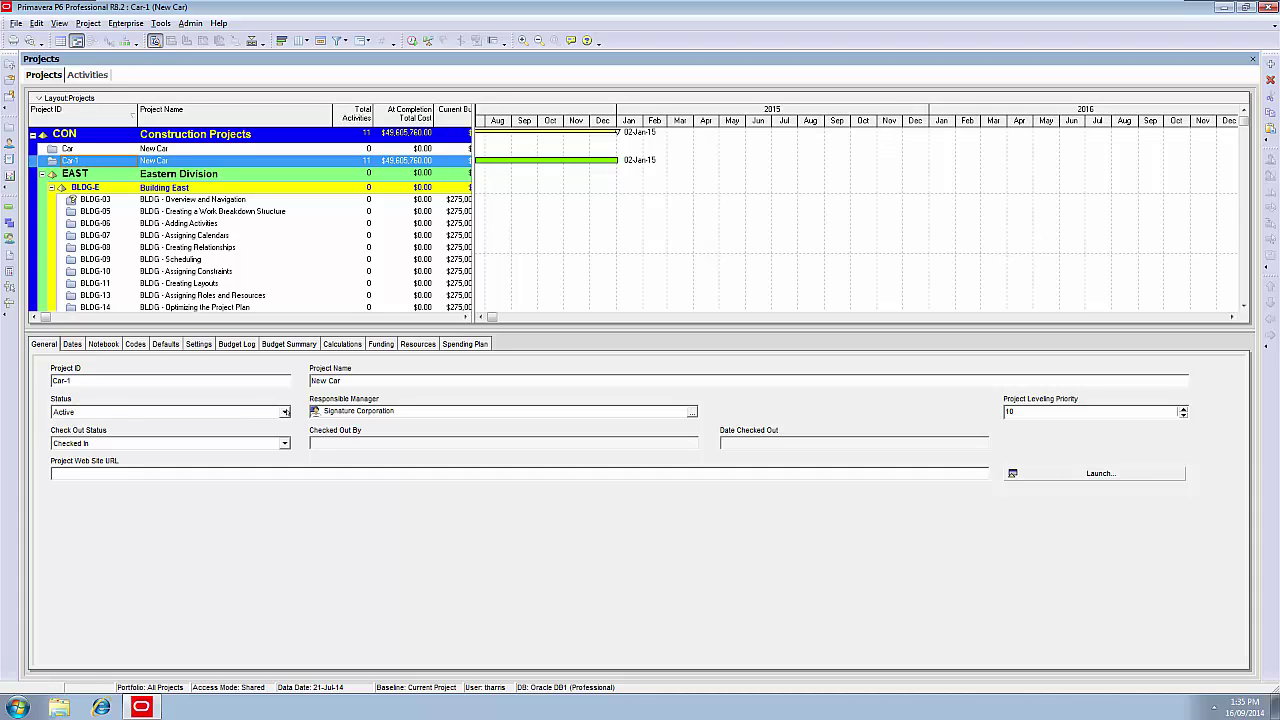
{"action": "left_click", "coordinate": [285, 412]}
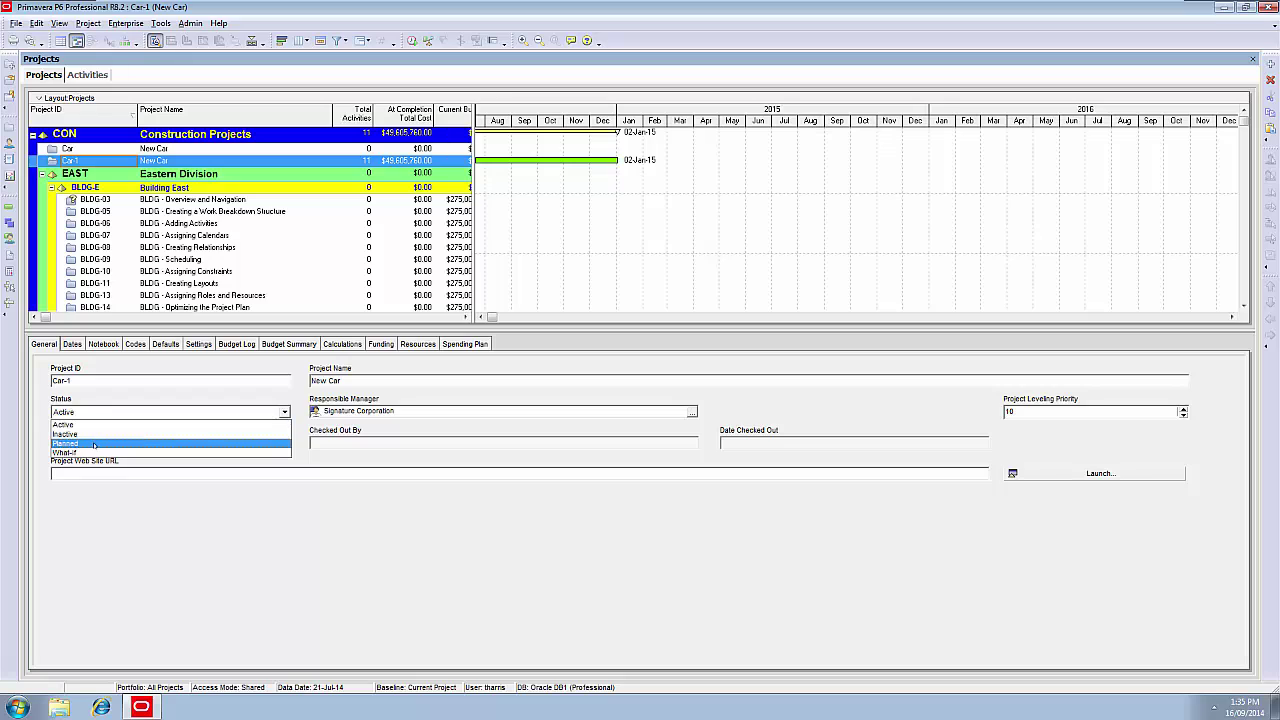
{"action": "left_click", "coordinate": [70, 452]}
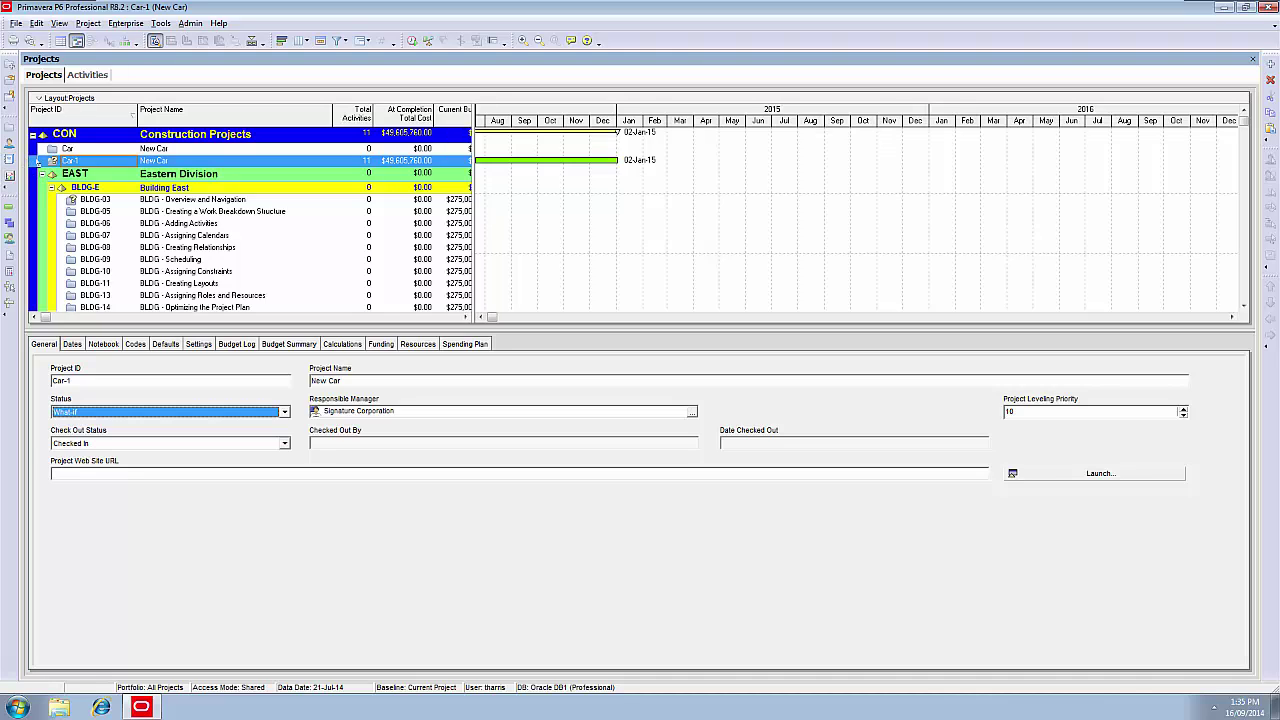
Open the original Car project to show its activities
{"action": "left_click", "coordinate": [68, 149]}
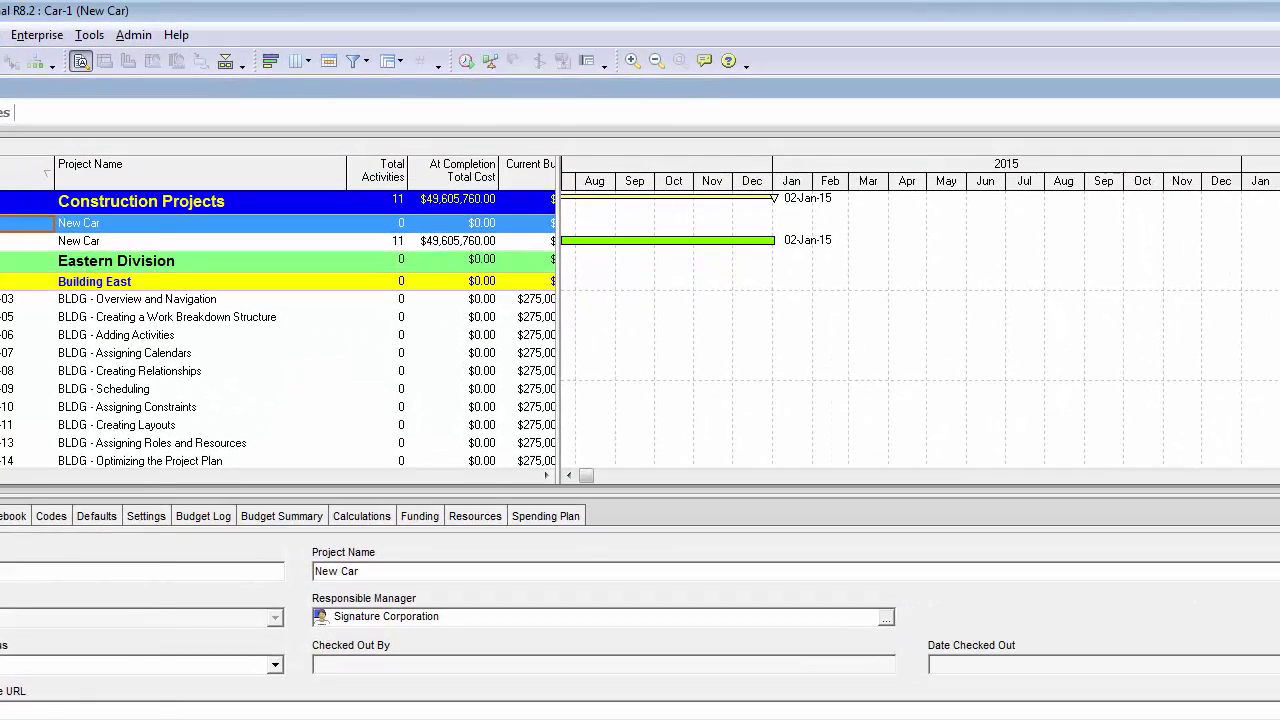
{"action": "right_click", "coordinate": [68, 149]}
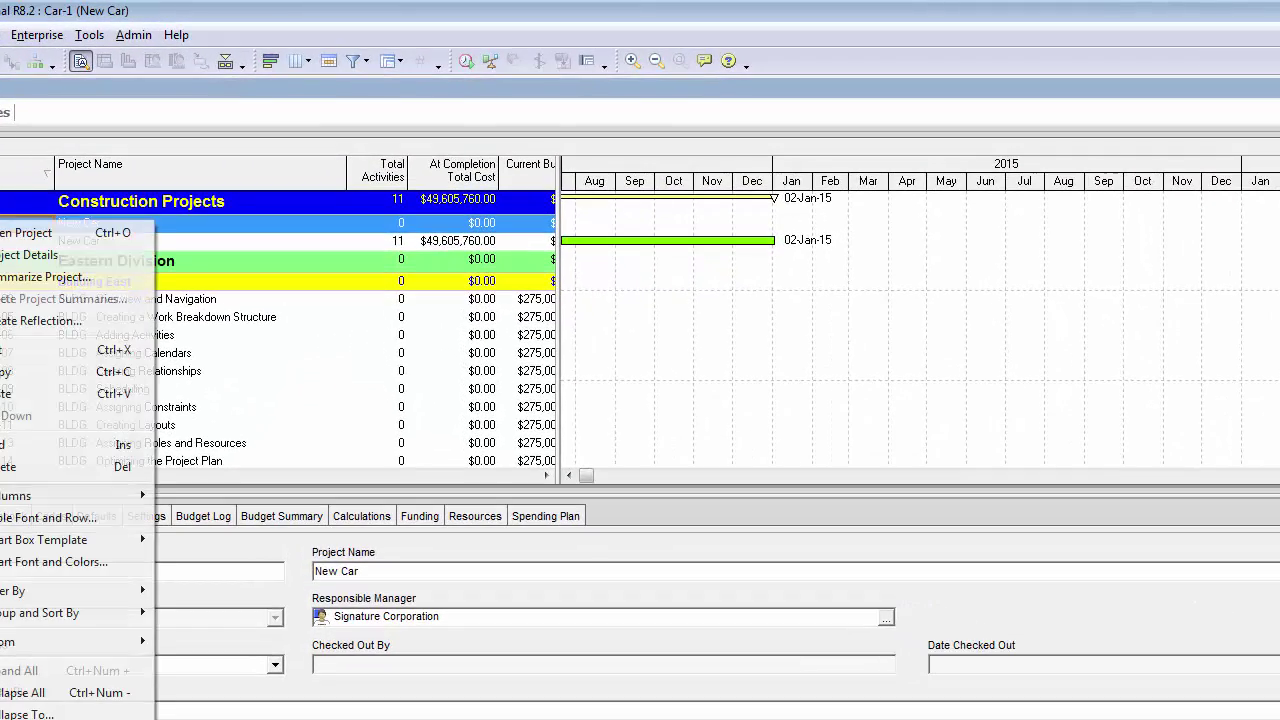
{"action": "left_click", "coordinate": [6, 231]}
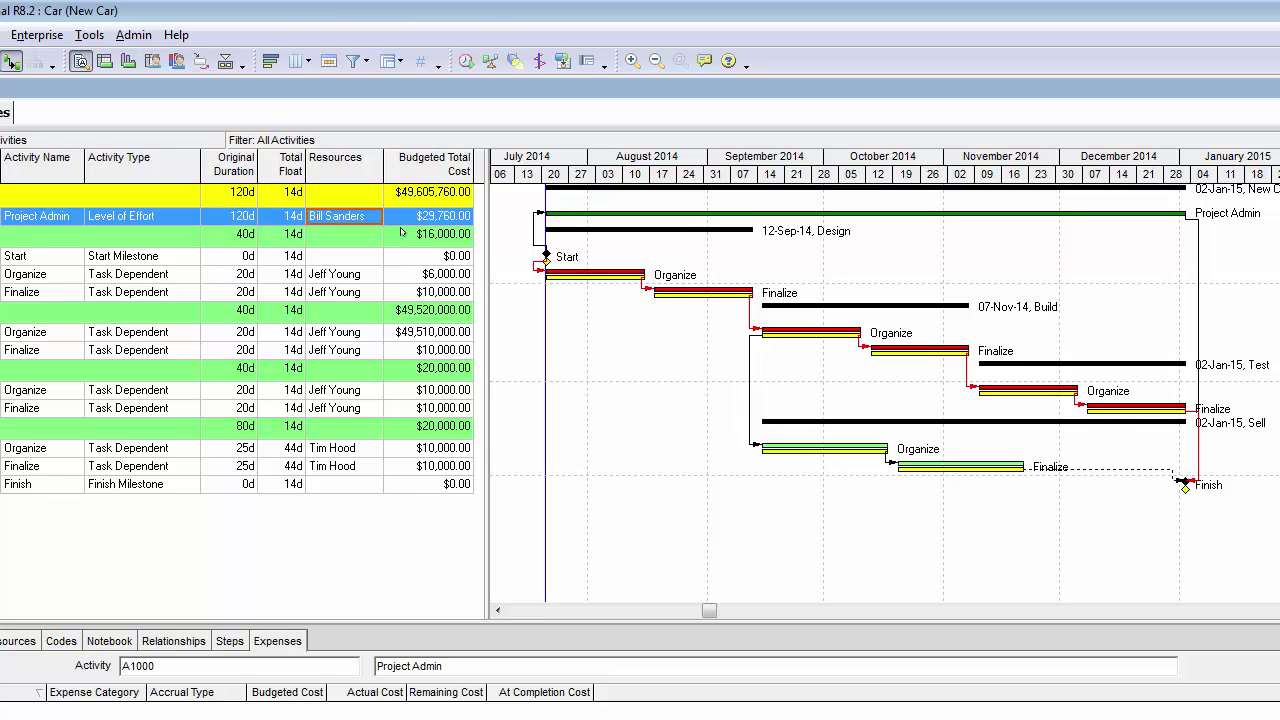
Turn on the Progress Spotlight and extend the highlighted period to 18-Aug-14
{"action": "left_click", "coordinate": [513, 60]}
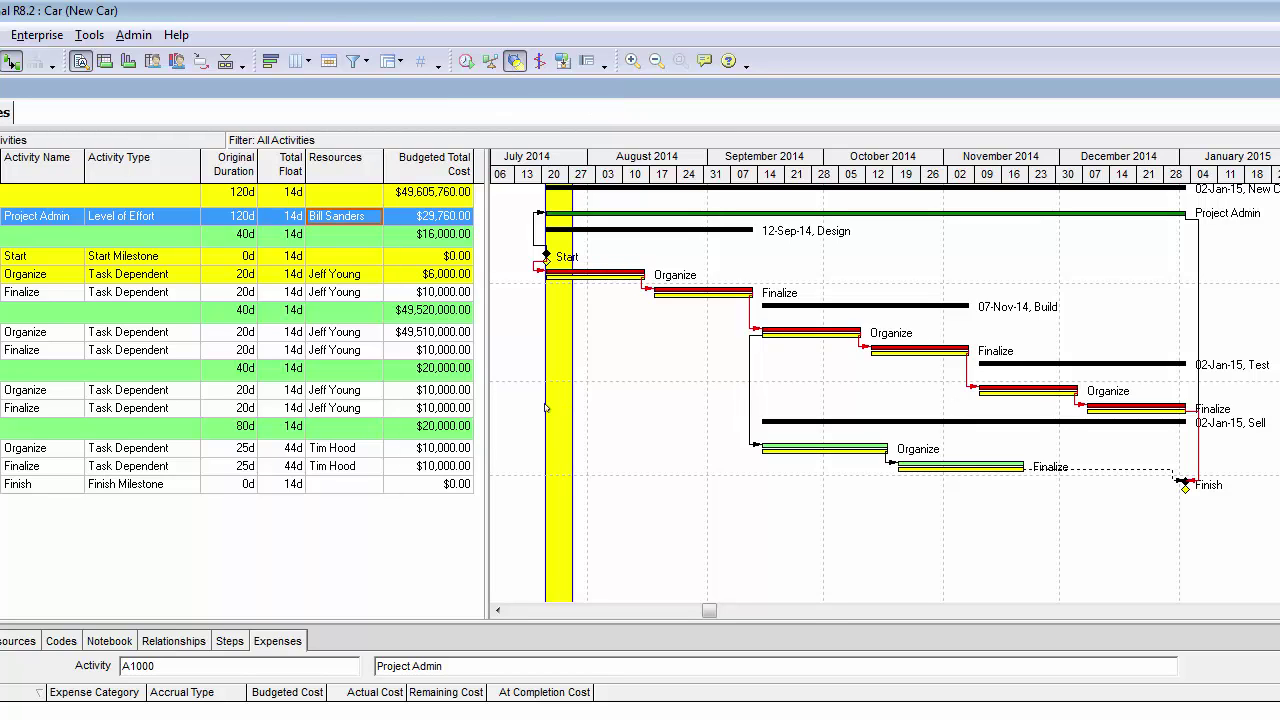
{"action": "left_click", "coordinate": [565, 349]}
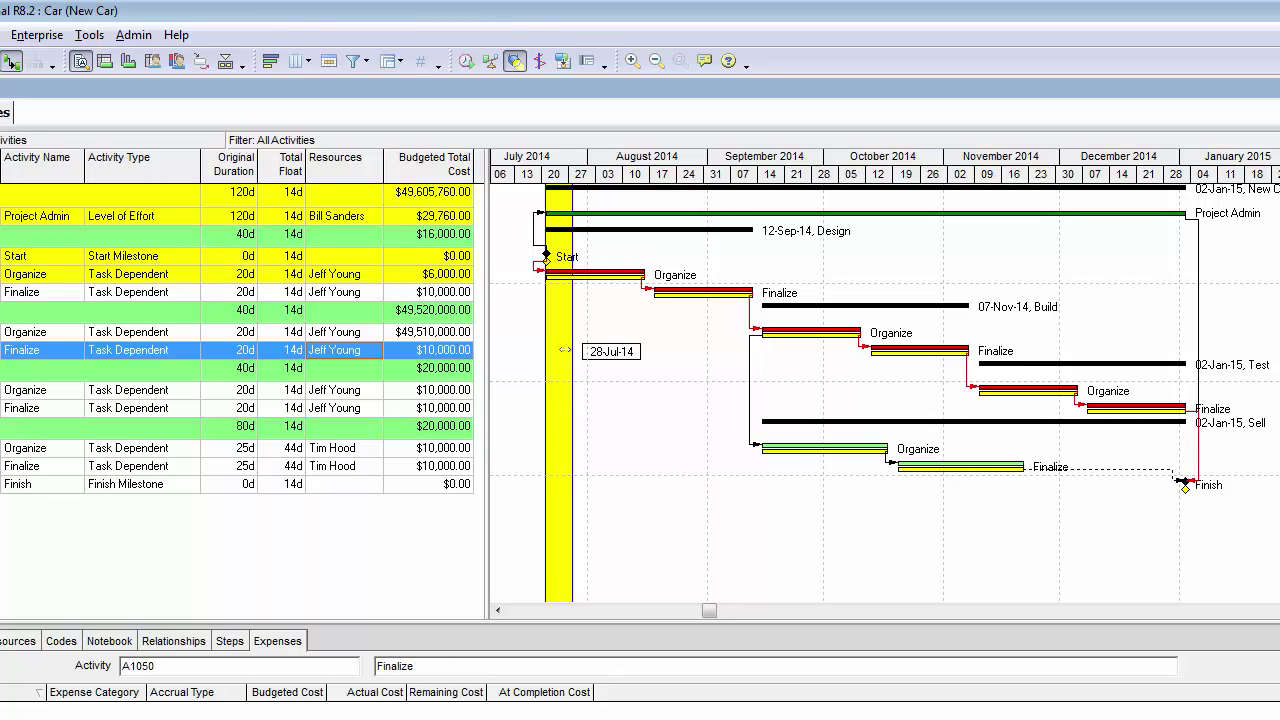
{"action": "left_click_drag", "start_coordinate": [565, 349], "coordinate": [646, 353]}
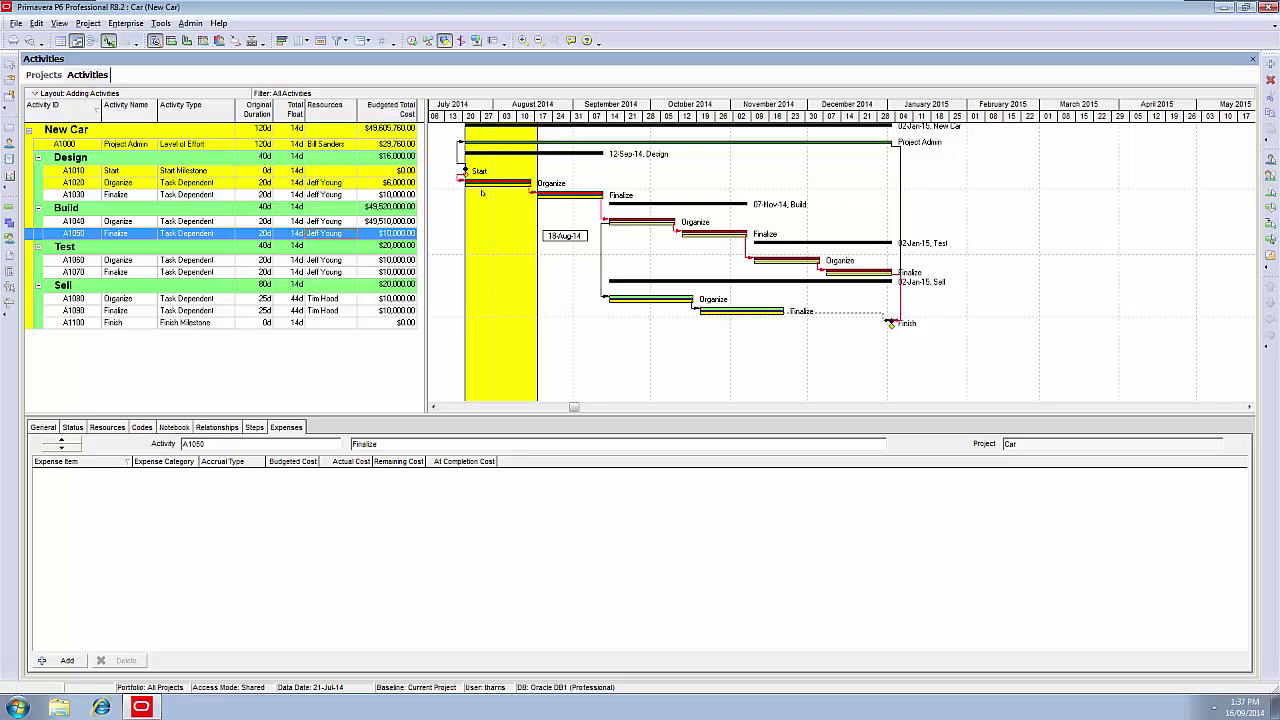
Mark activity A1000 Project Admin as started on 21-Jul-14 and set its remaining duration to 100 days
{"action": "left_click", "coordinate": [189, 145]}
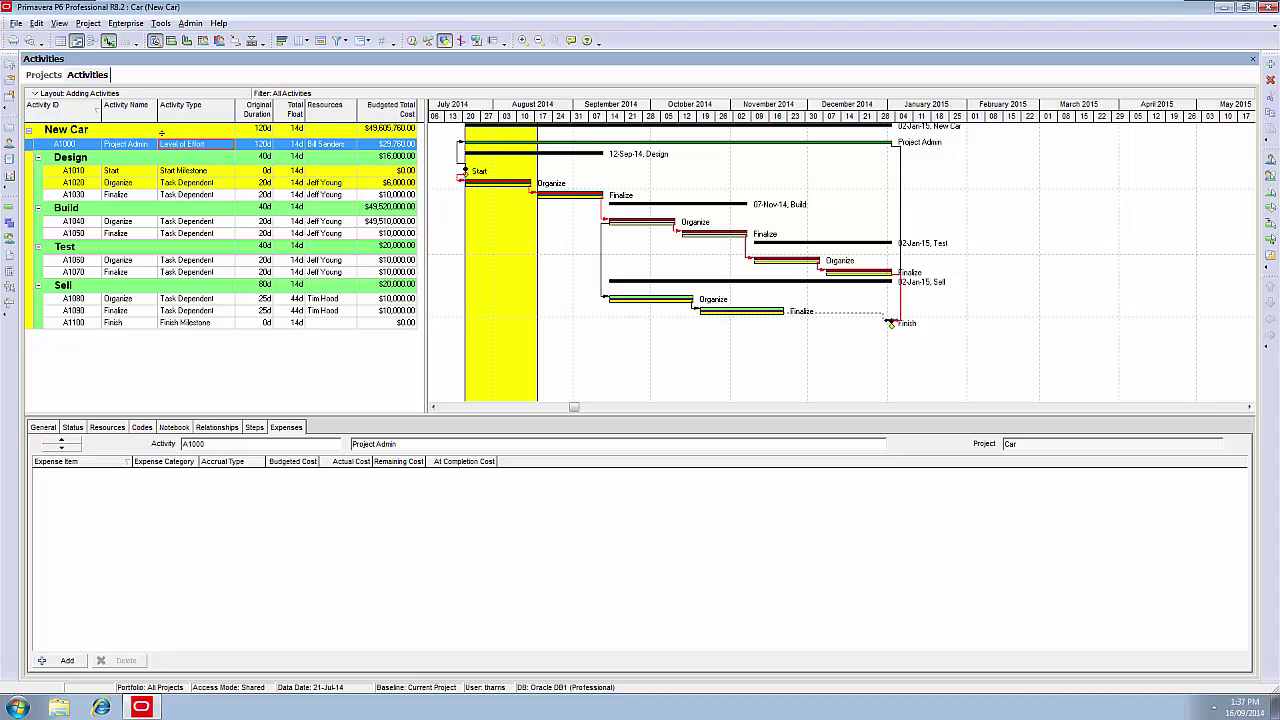
{"action": "left_click", "coordinate": [73, 427]}
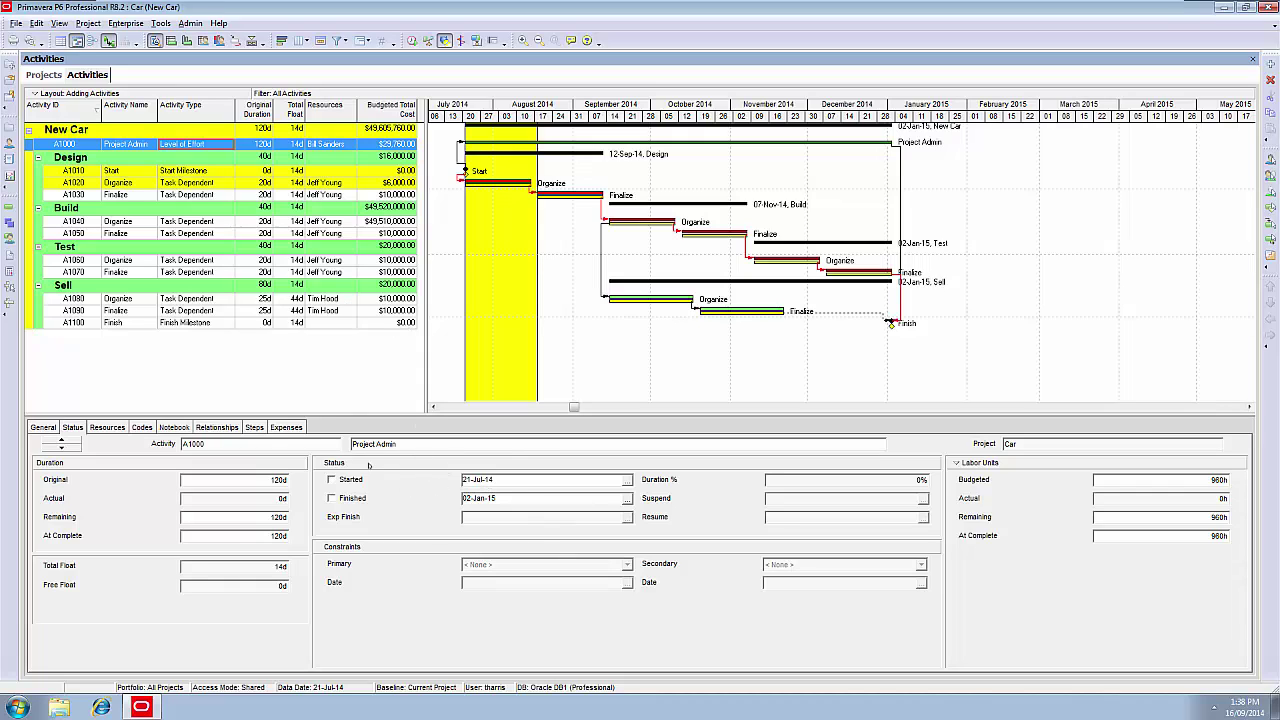
{"action": "left_click", "coordinate": [332, 481]}
{"action": "left_click", "coordinate": [627, 480]}
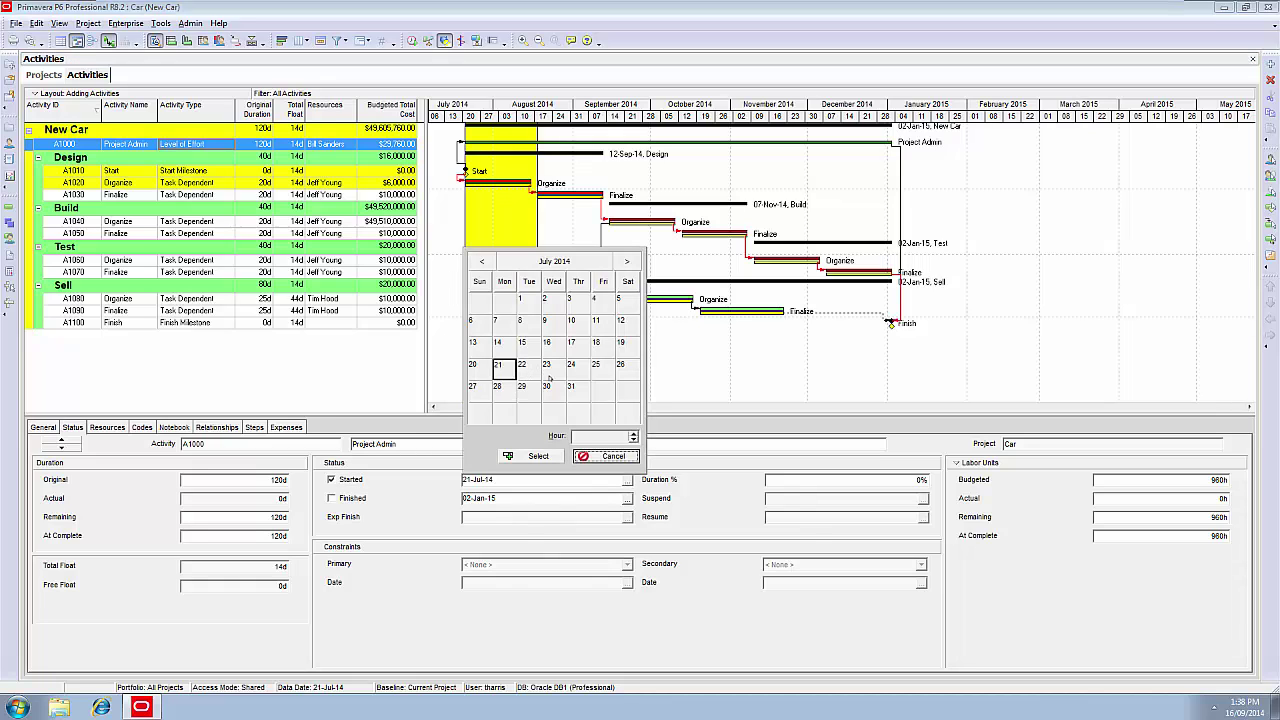
{"action": "left_click", "coordinate": [610, 456]}
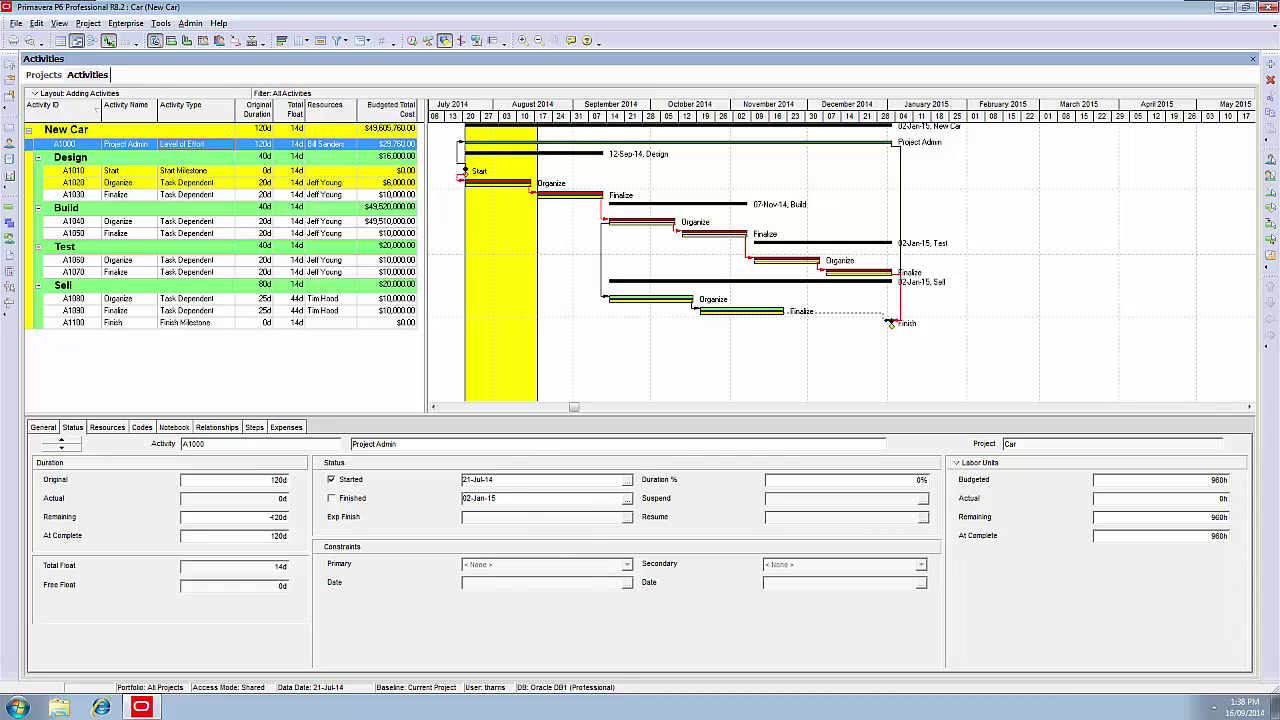
{"action": "left_click", "coordinate": [218, 516]}
{"action": "type", "text": "100"}
Review the actual and remaining resource units, duration status and expenses of activity A1000 Project Admin
{"action": "left_click", "coordinate": [107, 427]}
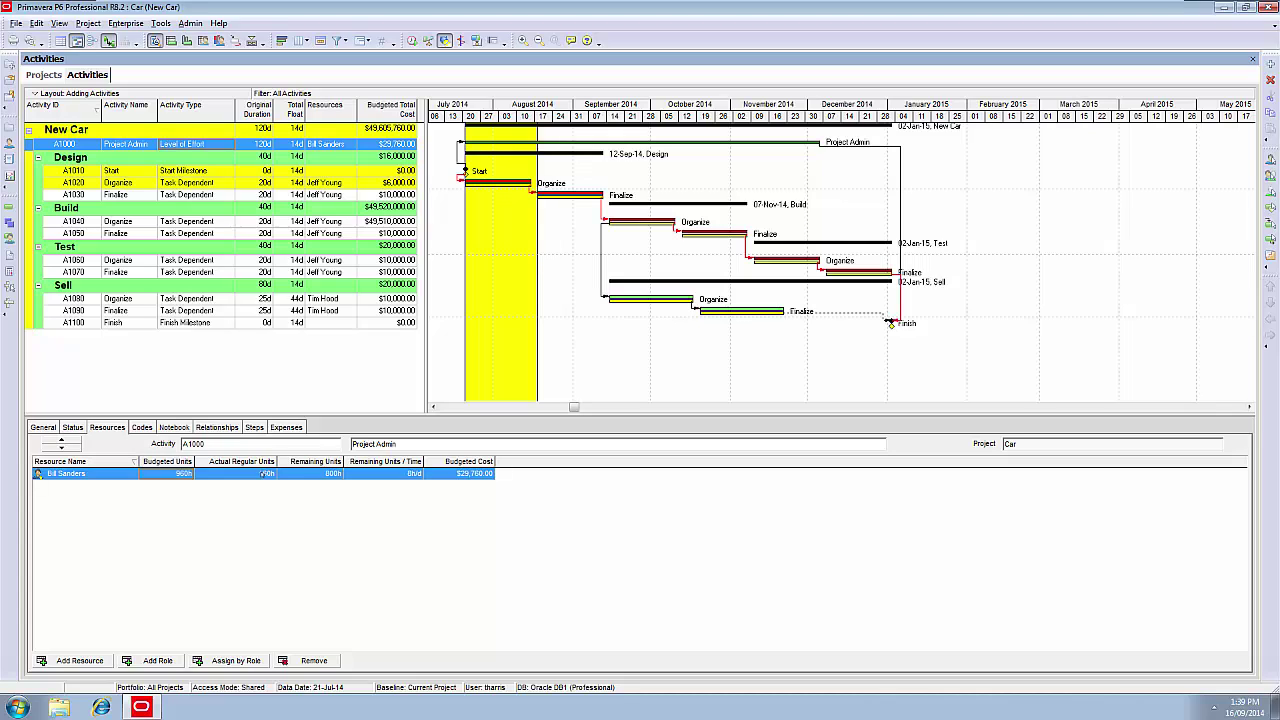
{"action": "left_click", "coordinate": [73, 428]}
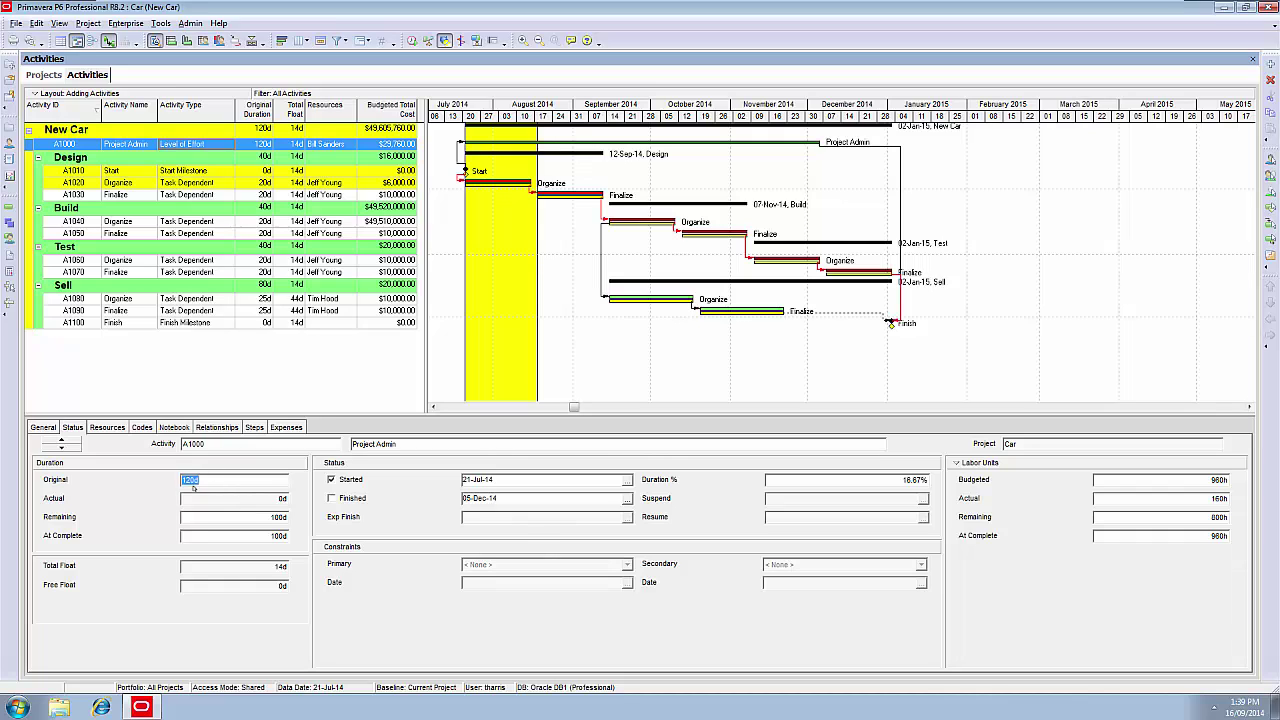
{"action": "left_click", "coordinate": [107, 428]}
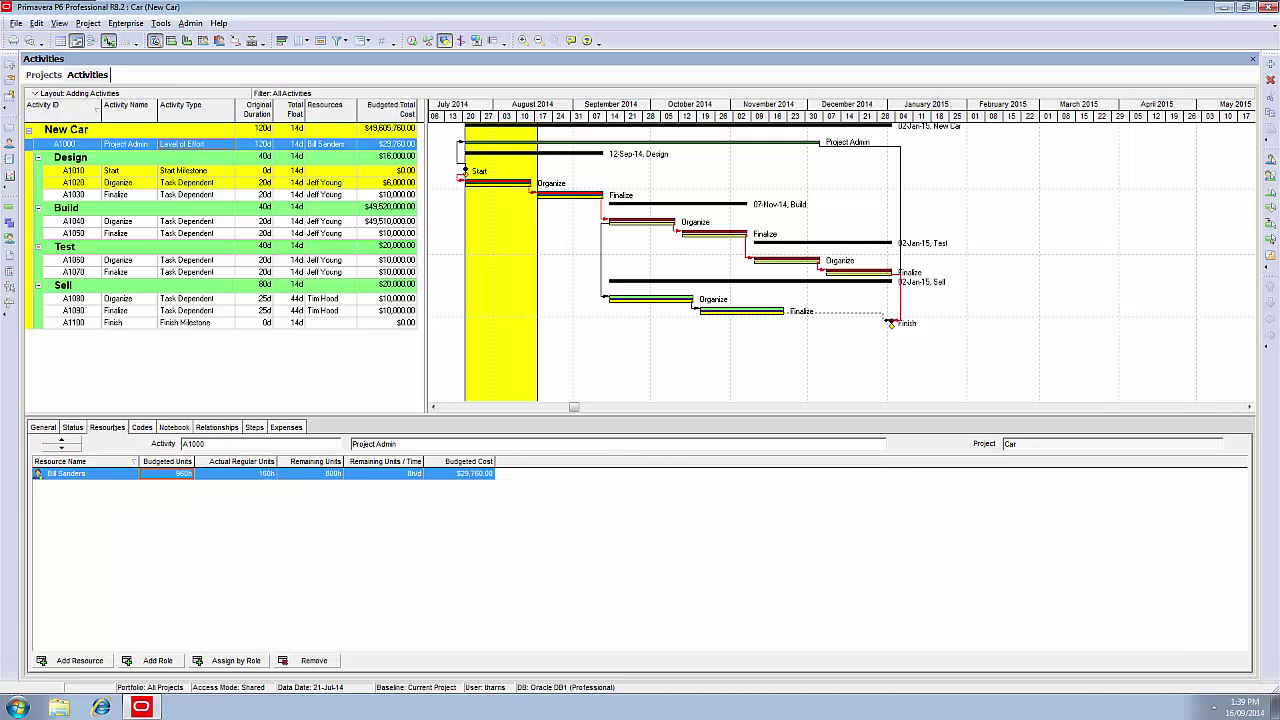
{"action": "left_click", "coordinate": [272, 477]}
{"action": "left_click", "coordinate": [336, 474]}
{"action": "left_click", "coordinate": [285, 427]}
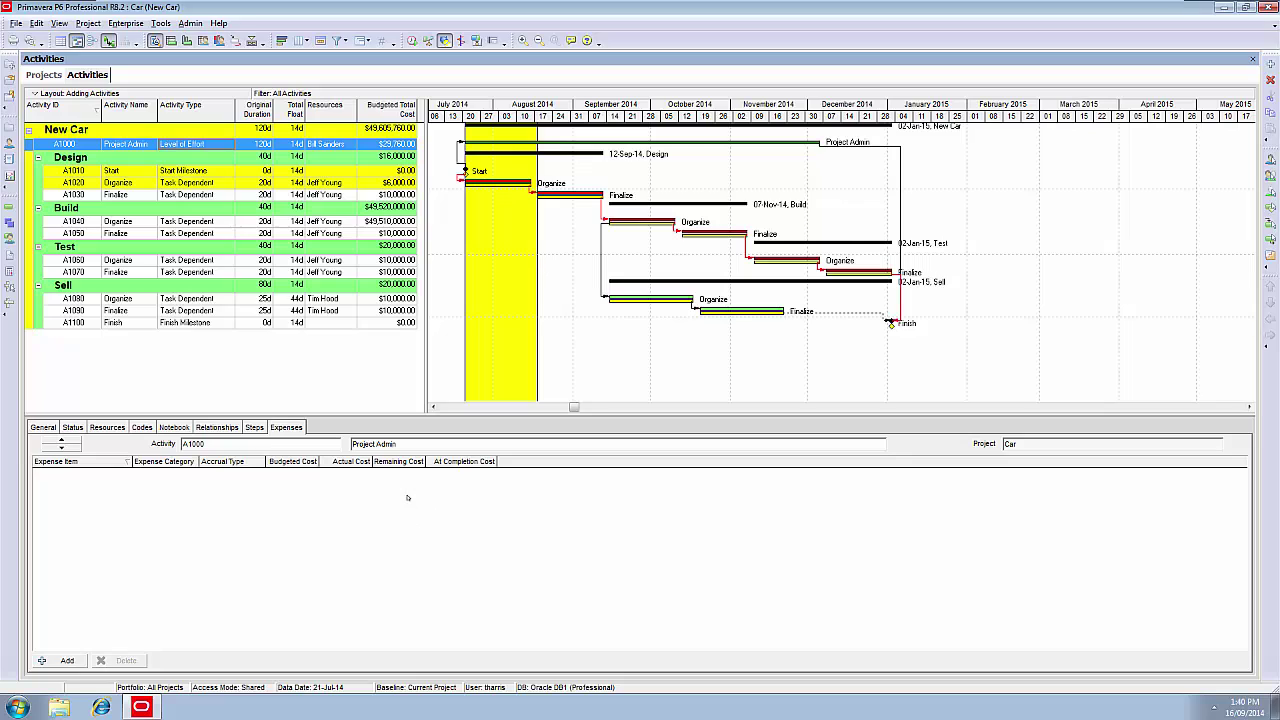
Mark the A1010 Start milestone in the Design phase as started on 21-Jul-14
{"action": "left_click", "coordinate": [72, 427]}
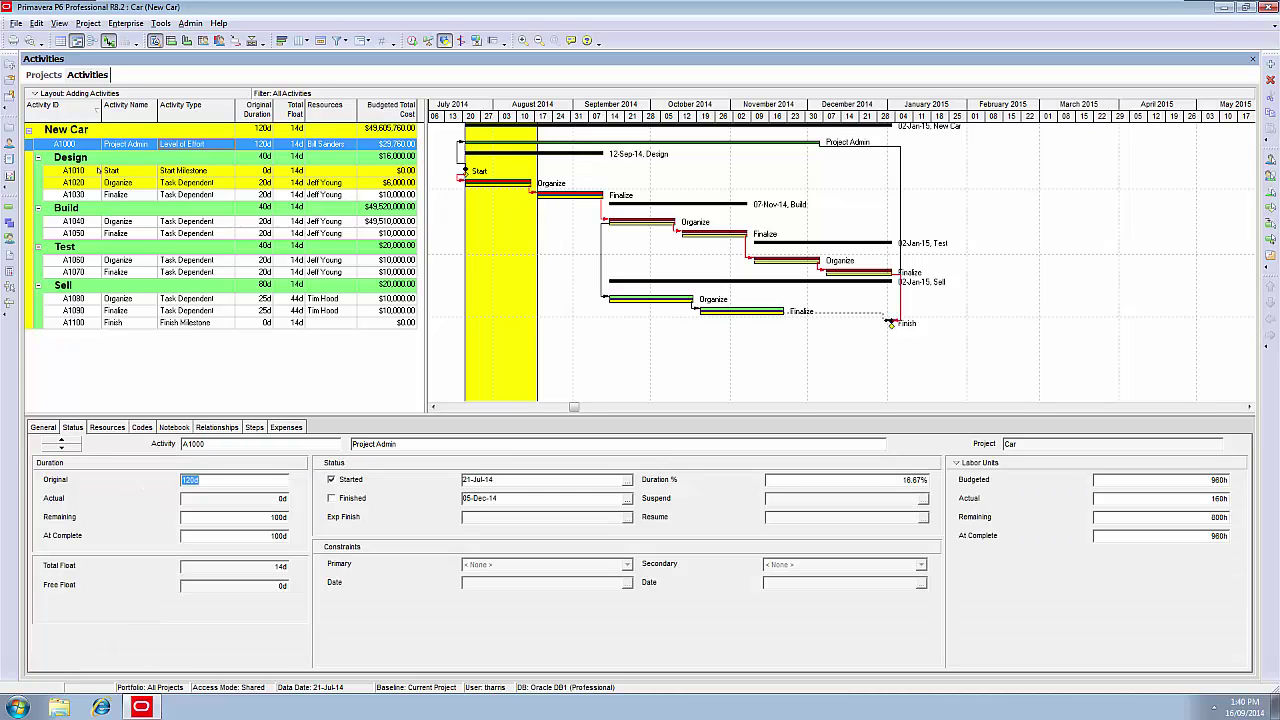
{"action": "left_click", "coordinate": [76, 171]}
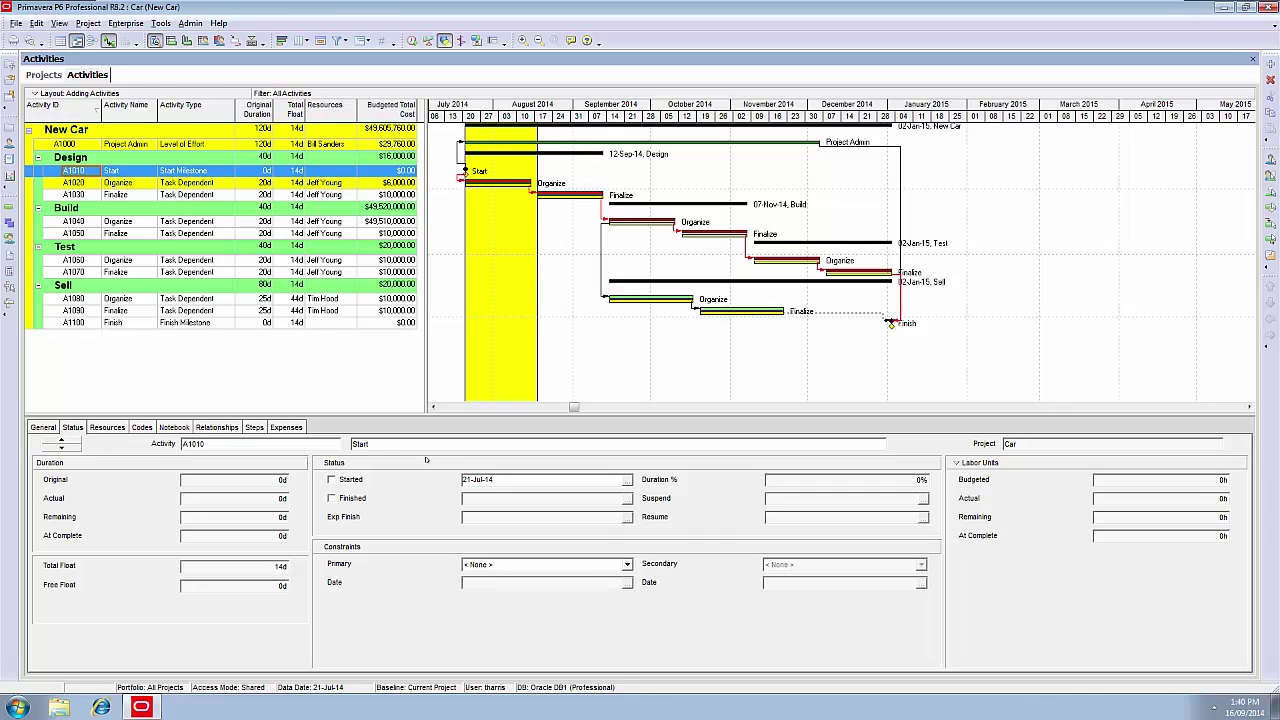
{"action": "left_click", "coordinate": [331, 480]}
{"action": "left_click", "coordinate": [331, 480]}
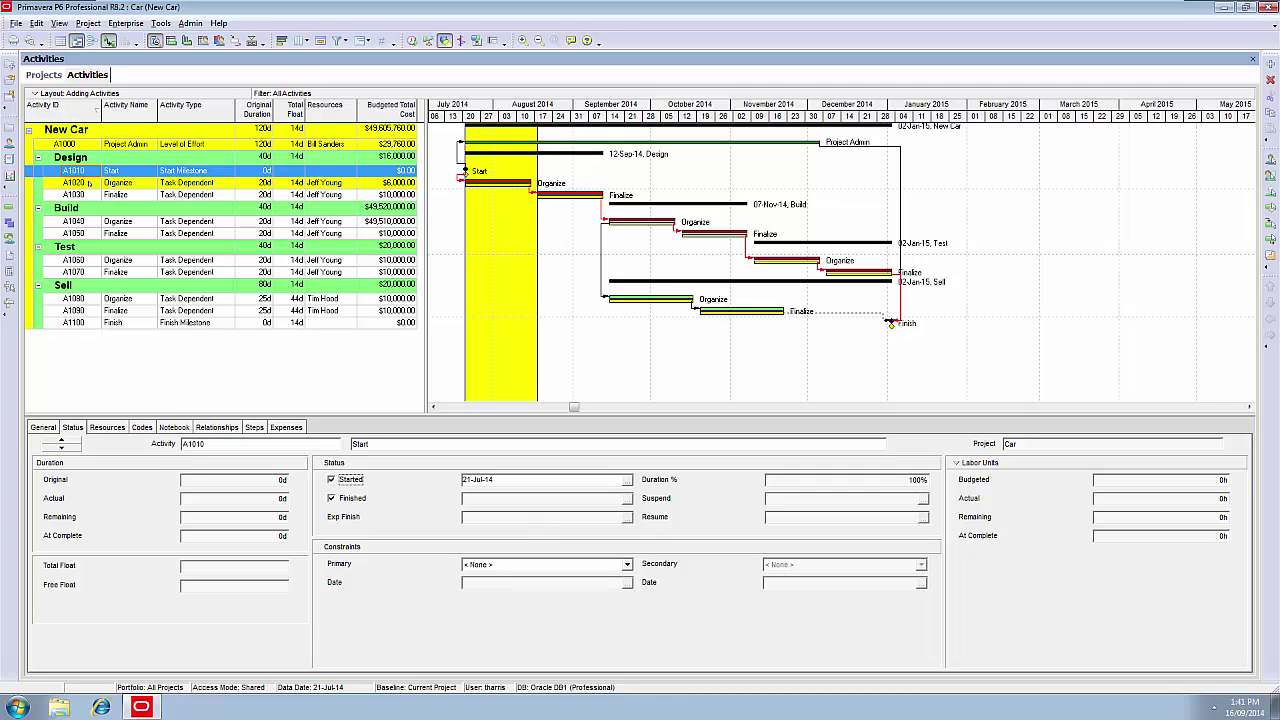
Mark activity A1020 Organize in the Design phase as started on 28-Jul-14 and set its remaining duration to 5 days
{"action": "left_click", "coordinate": [88, 183]}
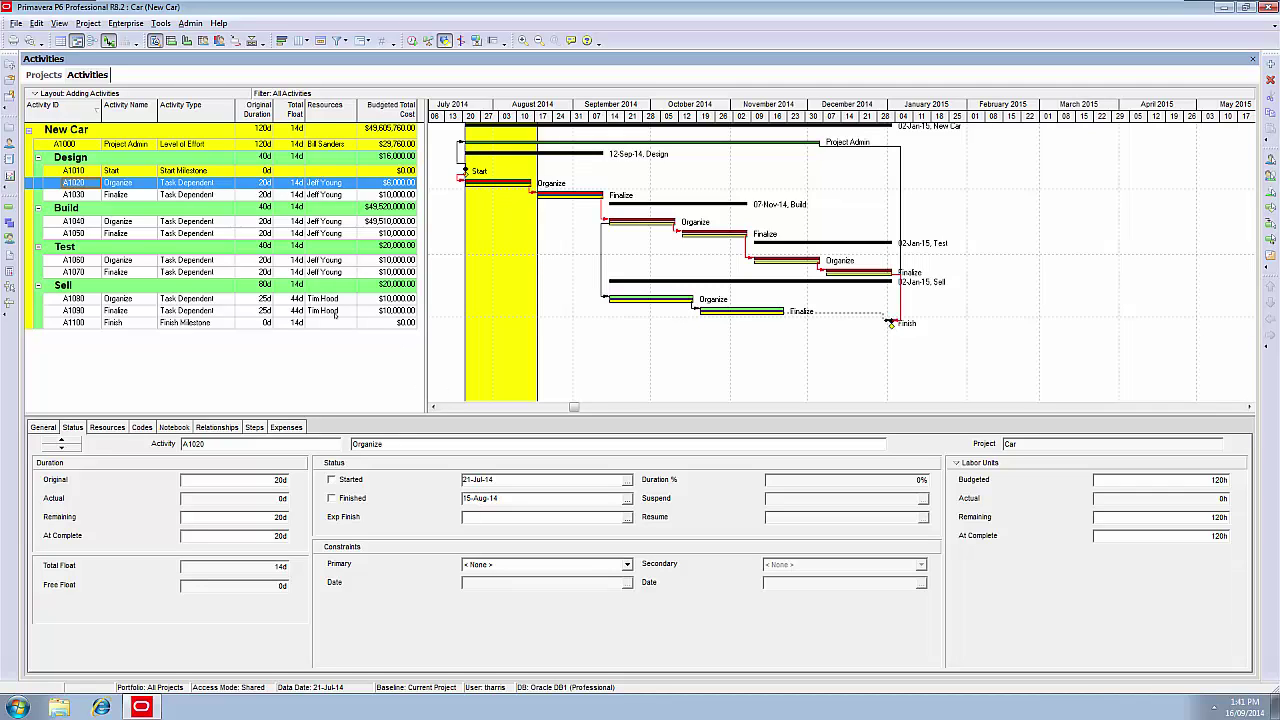
{"action": "left_click", "coordinate": [331, 480]}
{"action": "left_click", "coordinate": [627, 480]}
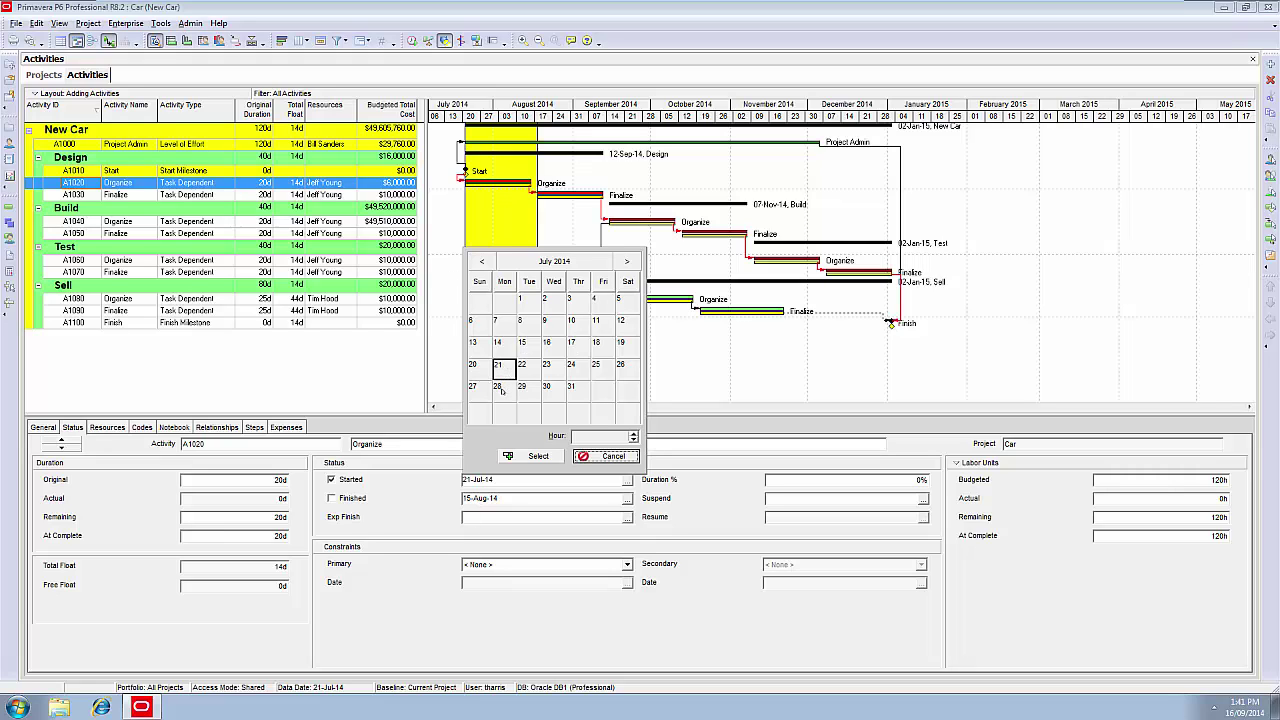
{"action": "left_click", "coordinate": [502, 388]}
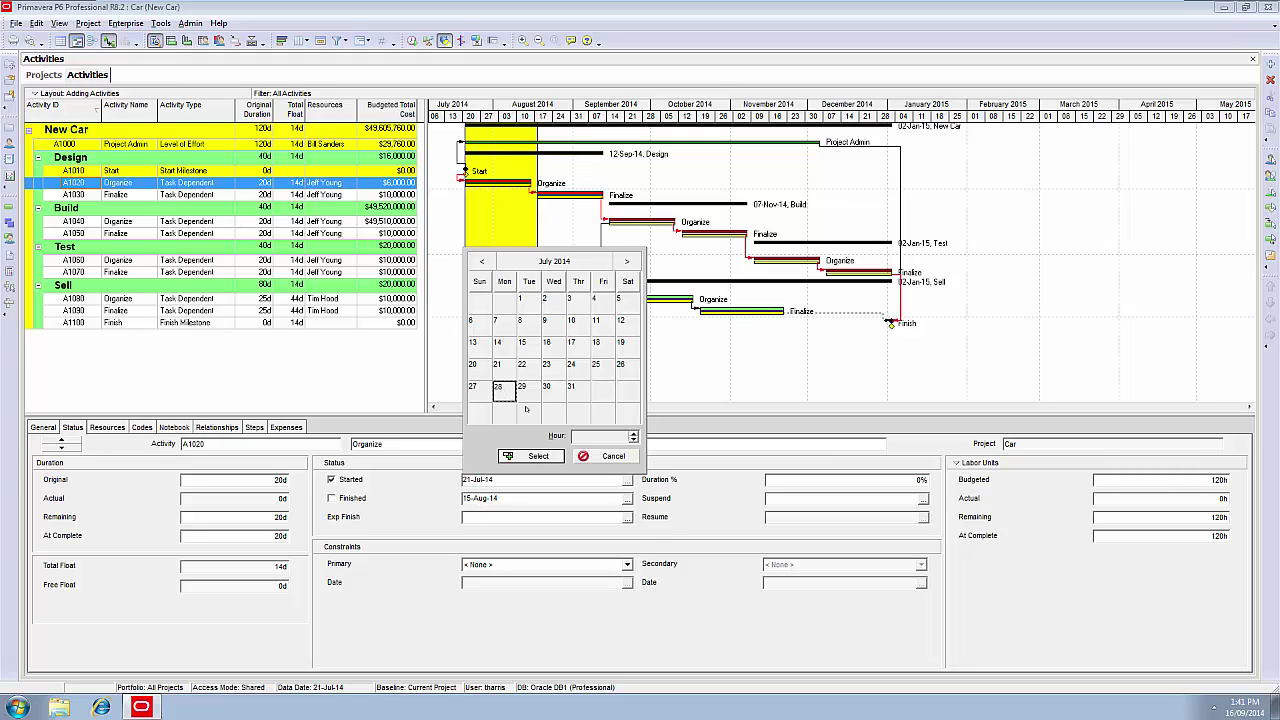
{"action": "left_click", "coordinate": [545, 457]}
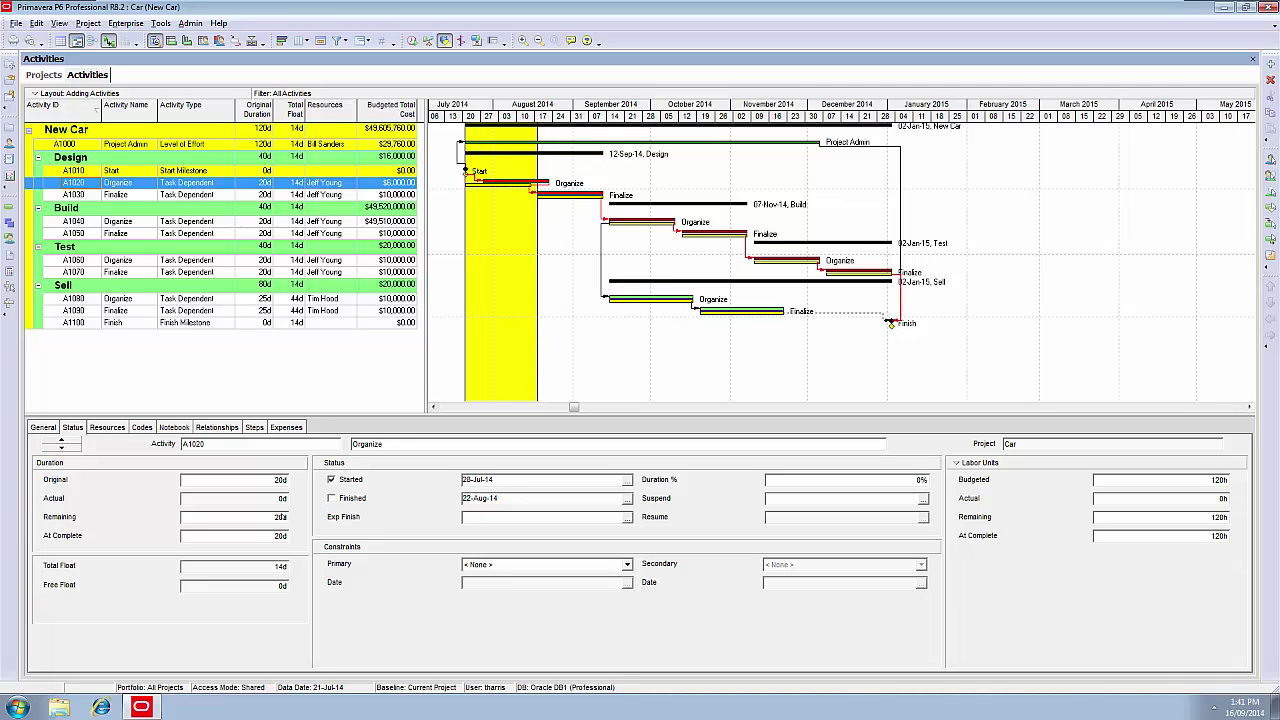
{"action": "left_click", "coordinate": [213, 517]}
{"action": "left_click_drag", "start_coordinate": [211, 517], "coordinate": [124, 517]}
{"action": "type", "text": "5"}
{"action": "key", "text": "Return"}
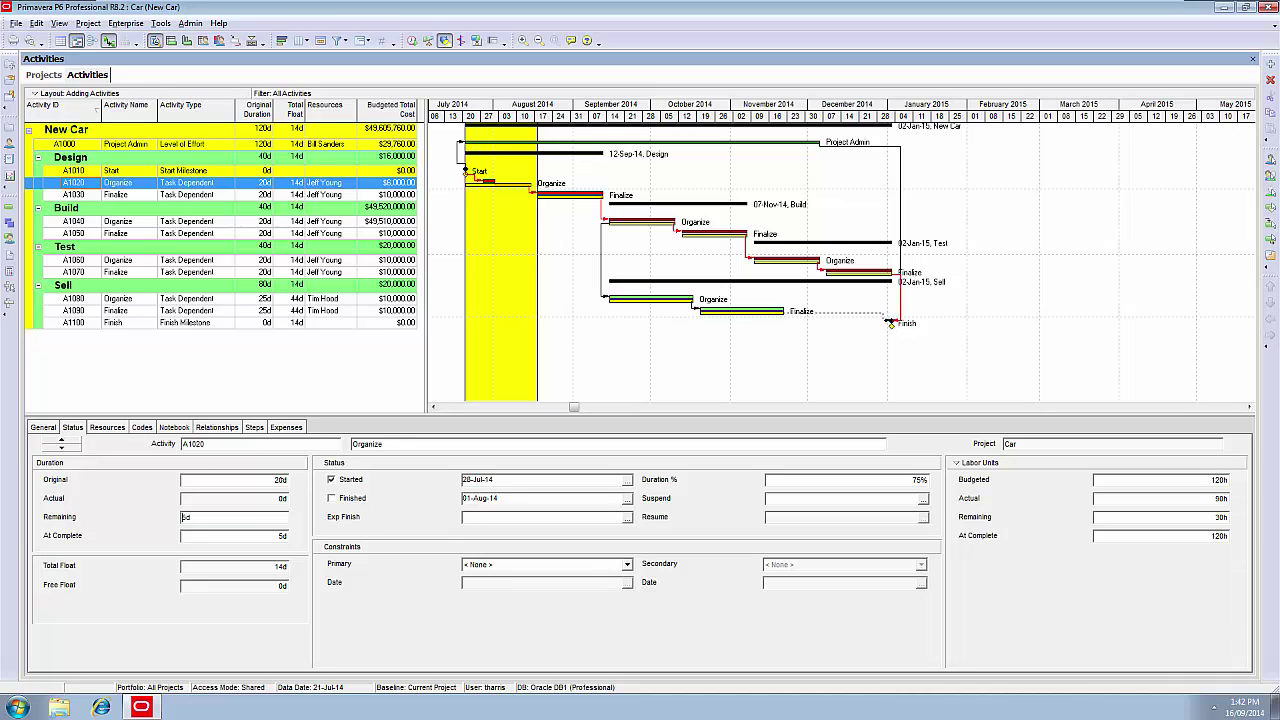
Review the resource units and expenses of activity A1020 Organize
{"action": "left_click", "coordinate": [107, 427]}
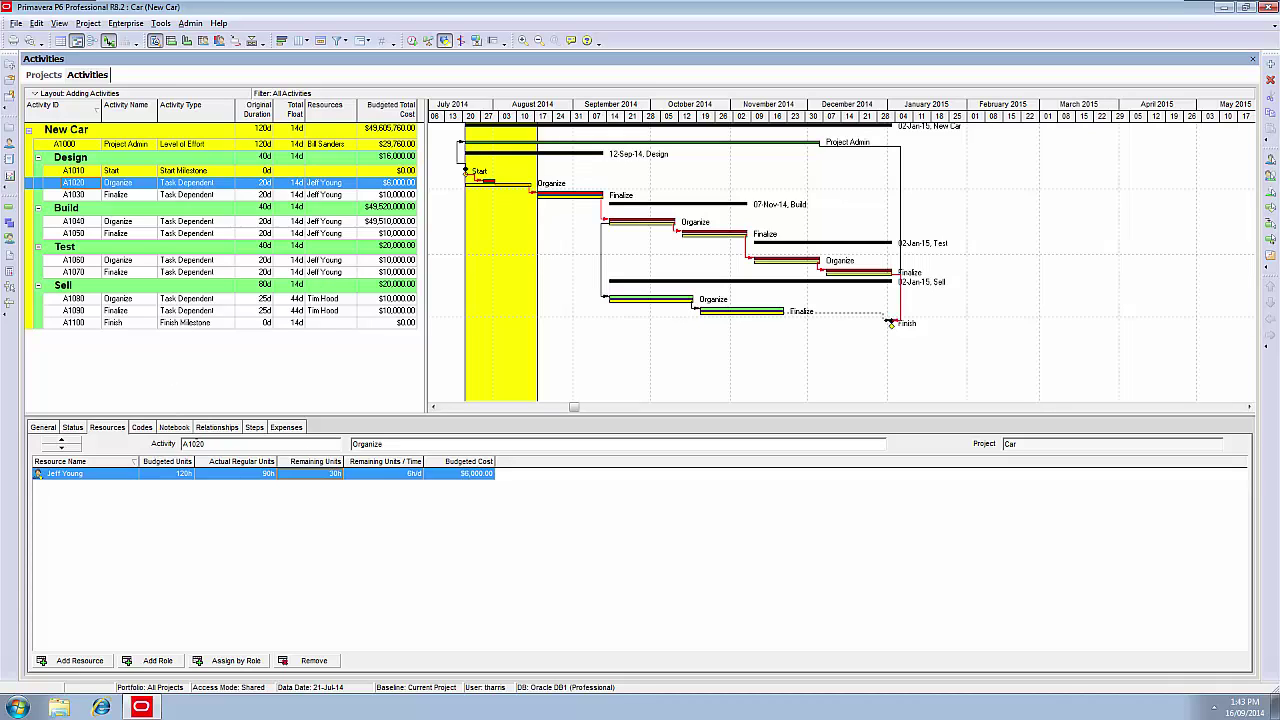
{"action": "left_click", "coordinate": [286, 427]}
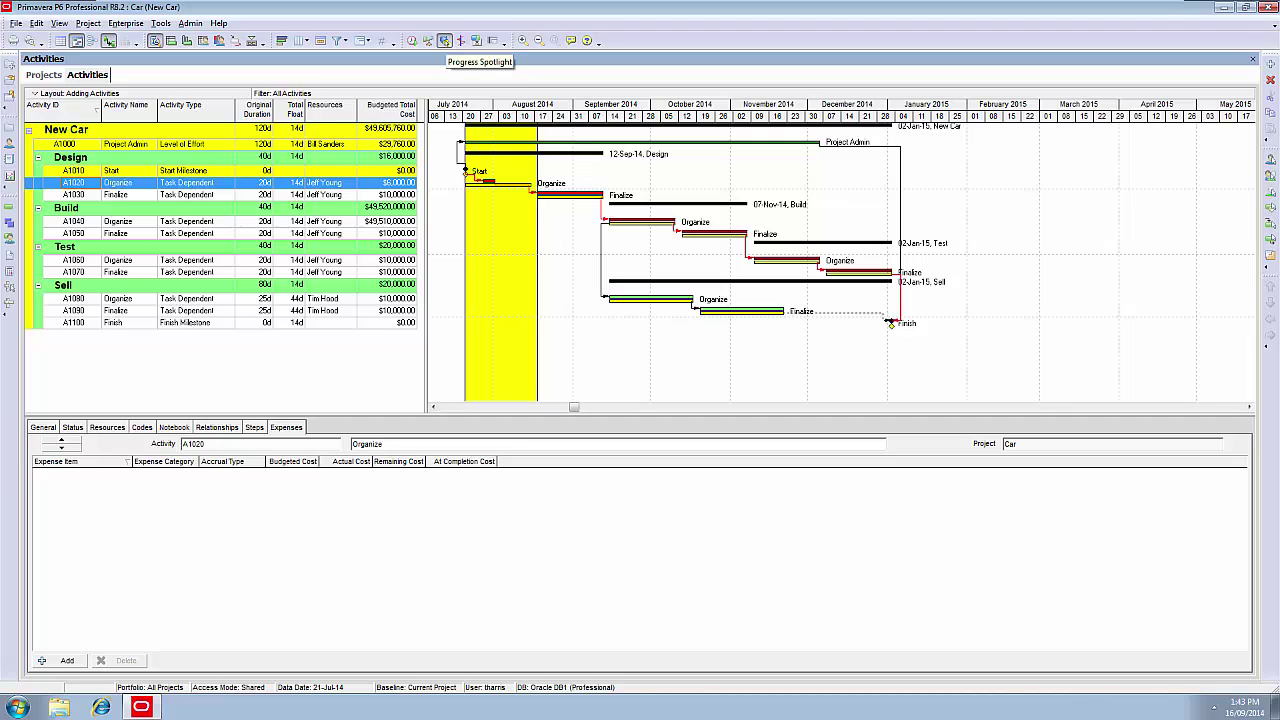
Turn off the Progress Spotlight and reschedule the project with a data date of 18-Aug-14
{"action": "left_click", "coordinate": [444, 40]}
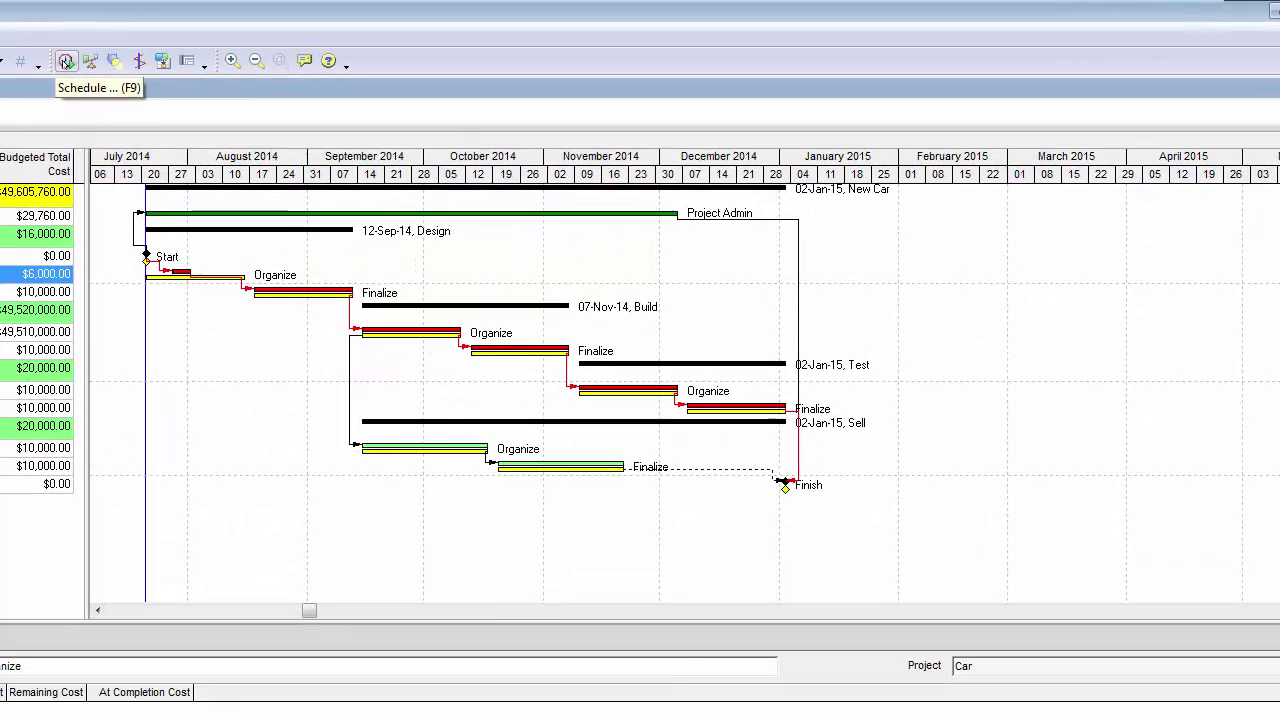
{"action": "left_click", "coordinate": [216, 52]}
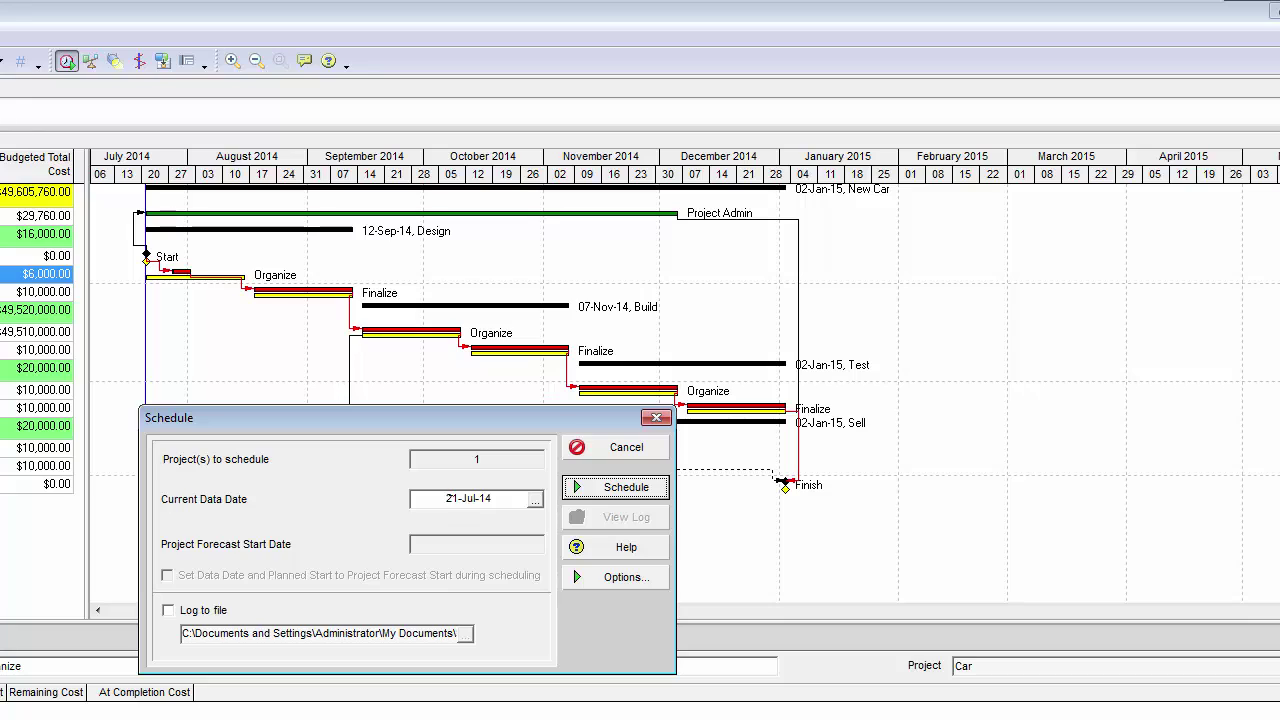
{"action": "left_click", "coordinate": [534, 500]}
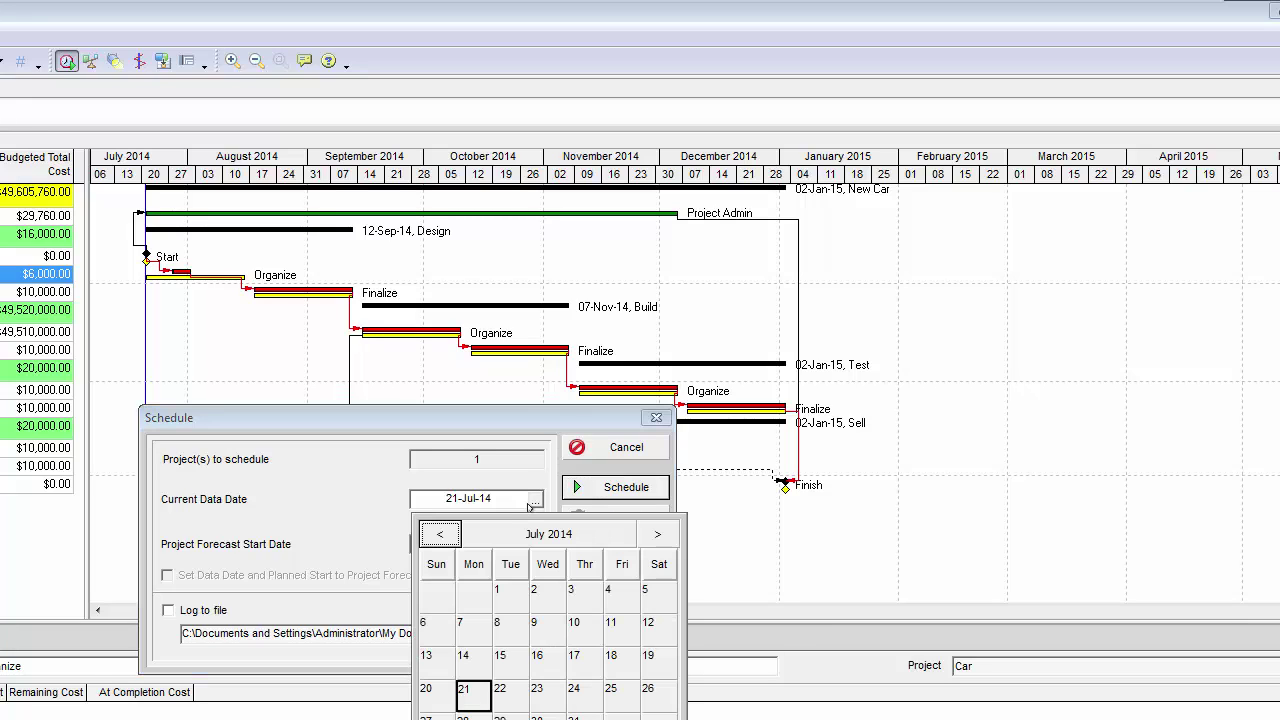
{"action": "left_click", "coordinate": [658, 534]}
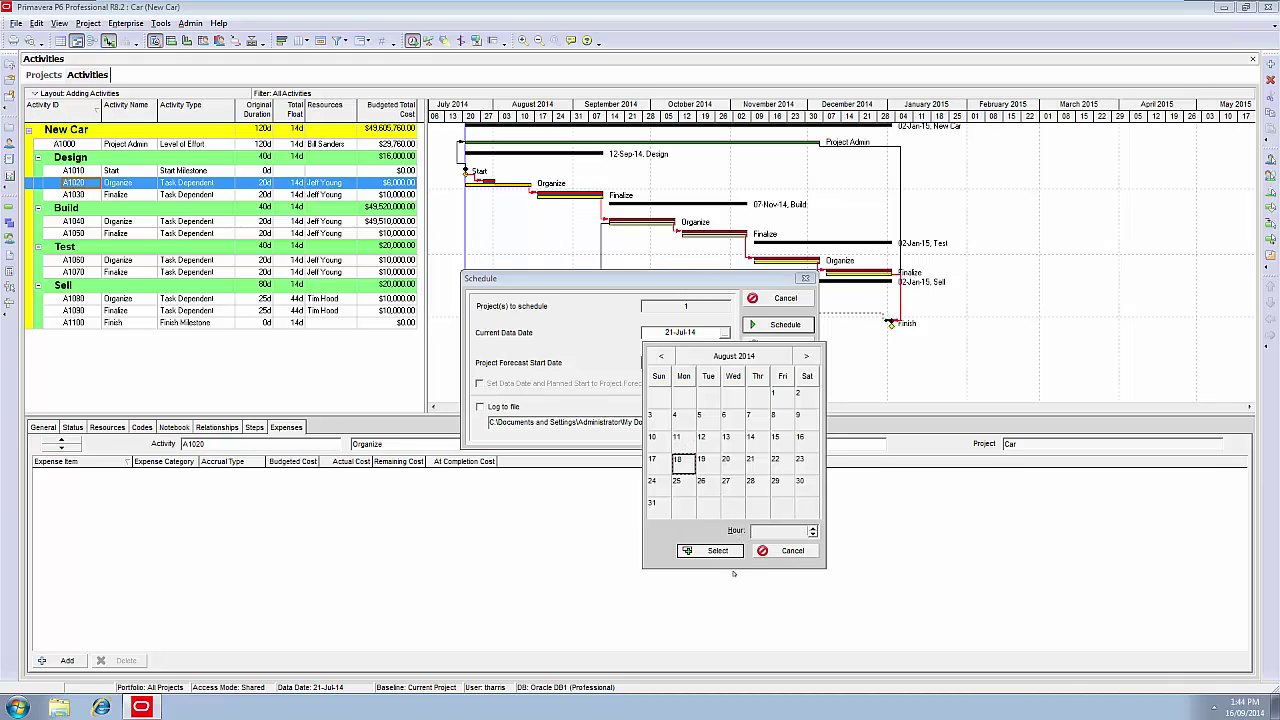
{"action": "left_click", "coordinate": [718, 551]}
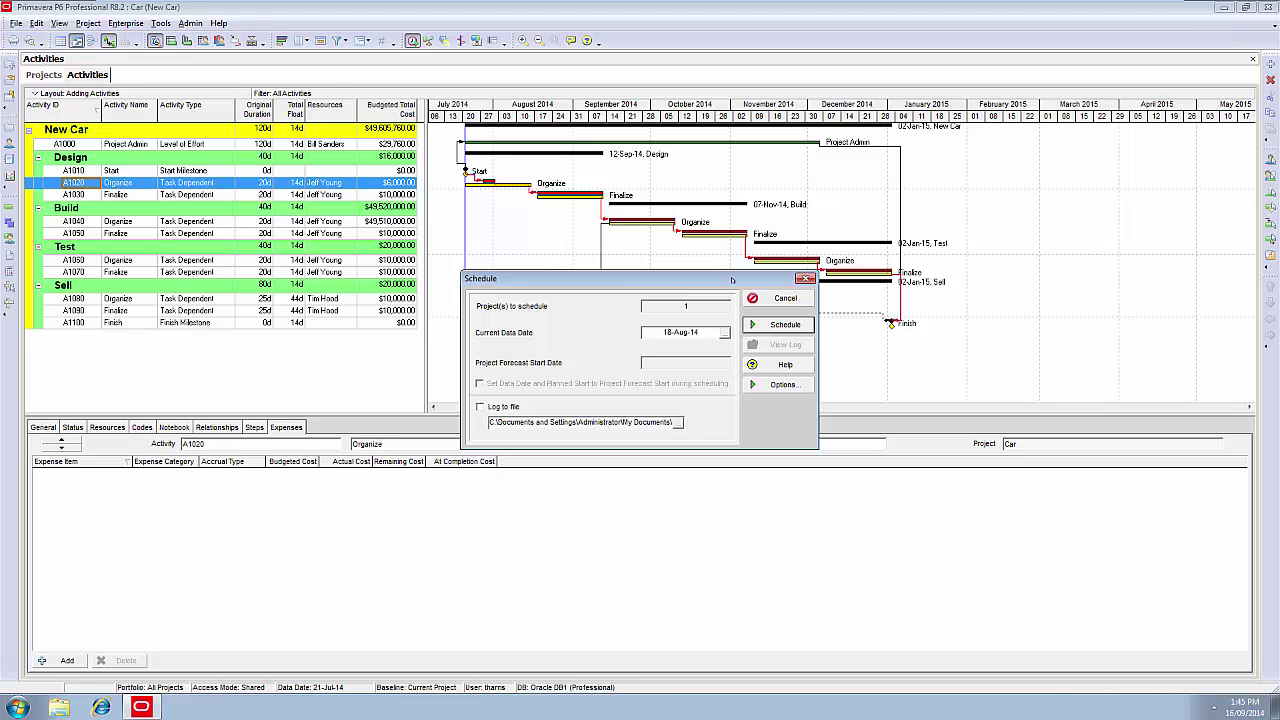
{"action": "left_click_drag", "start_coordinate": [733, 280], "coordinate": [738, 356]}
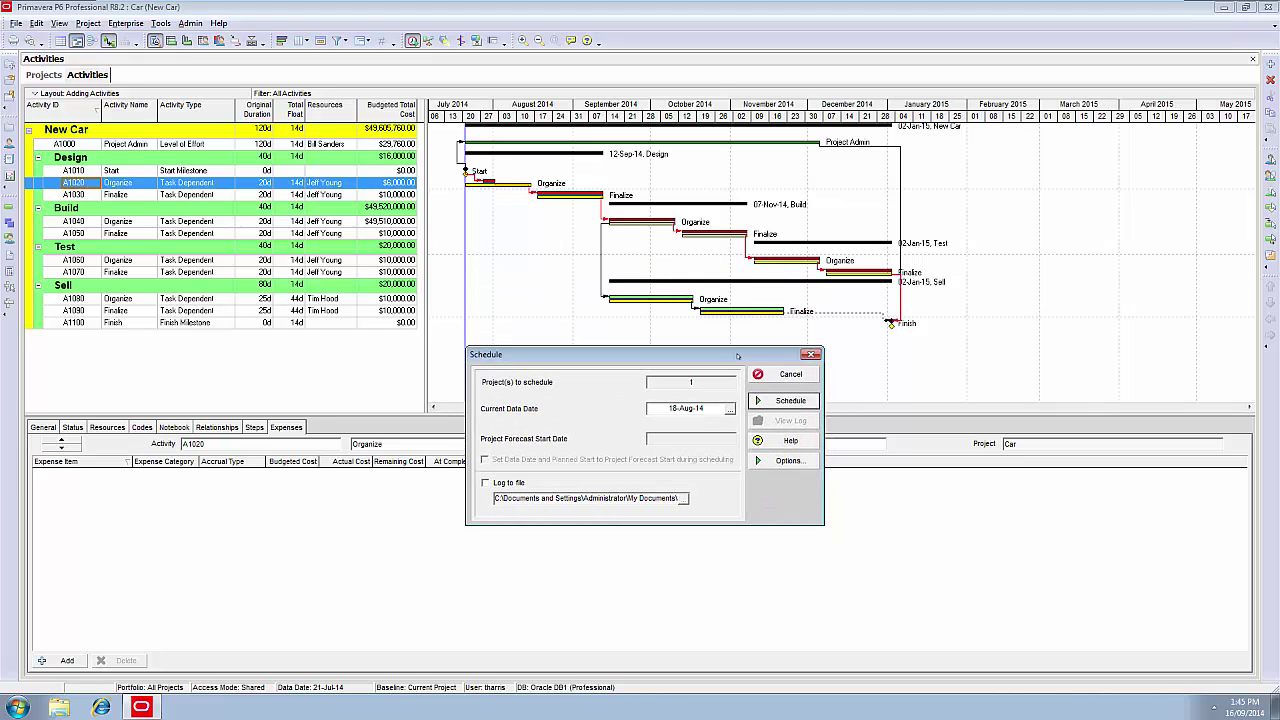
{"action": "left_click", "coordinate": [785, 401]}
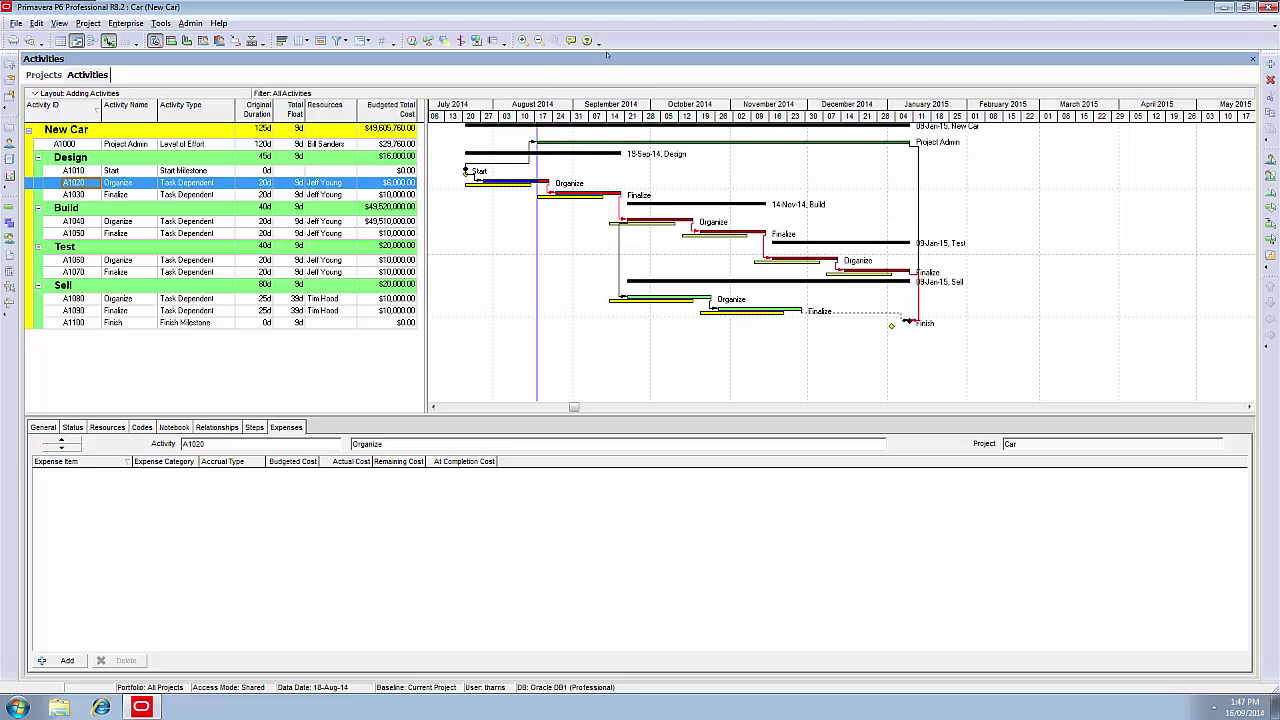
Display the Actual Level of Effort bar in the Gantt chart
{"action": "right_click", "coordinate": [501, 248]}
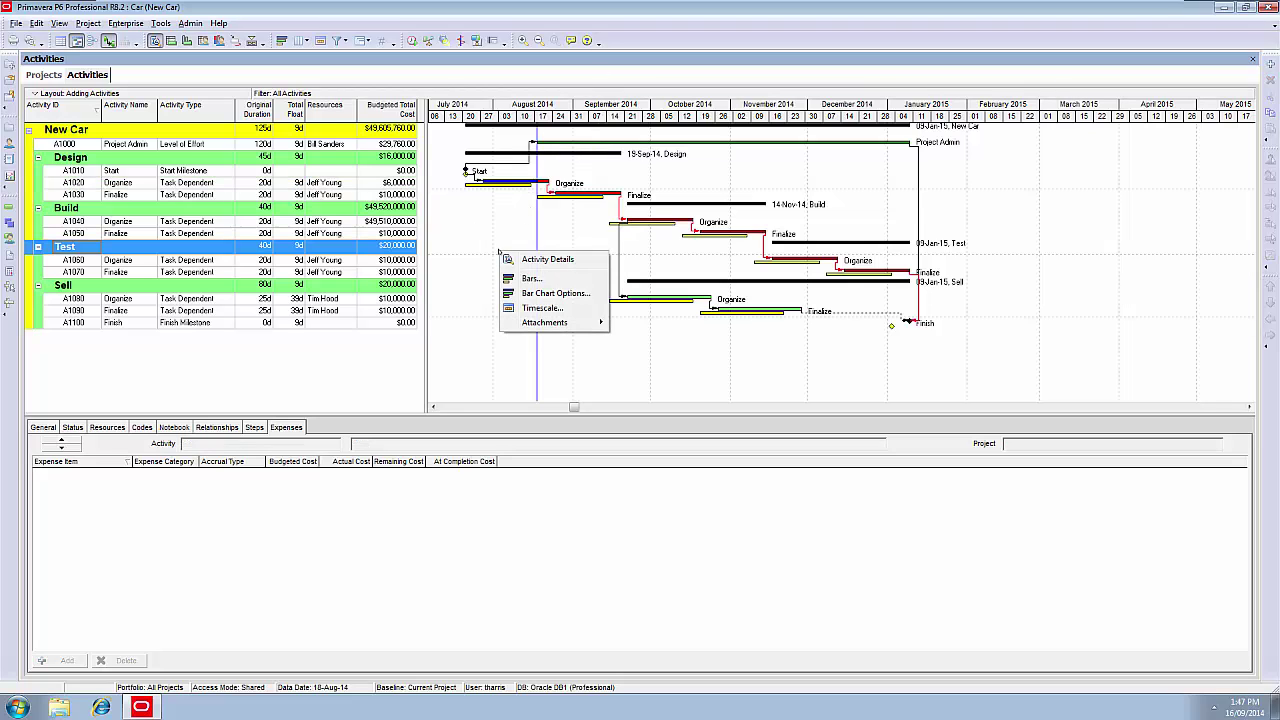
{"action": "left_click", "coordinate": [530, 278]}
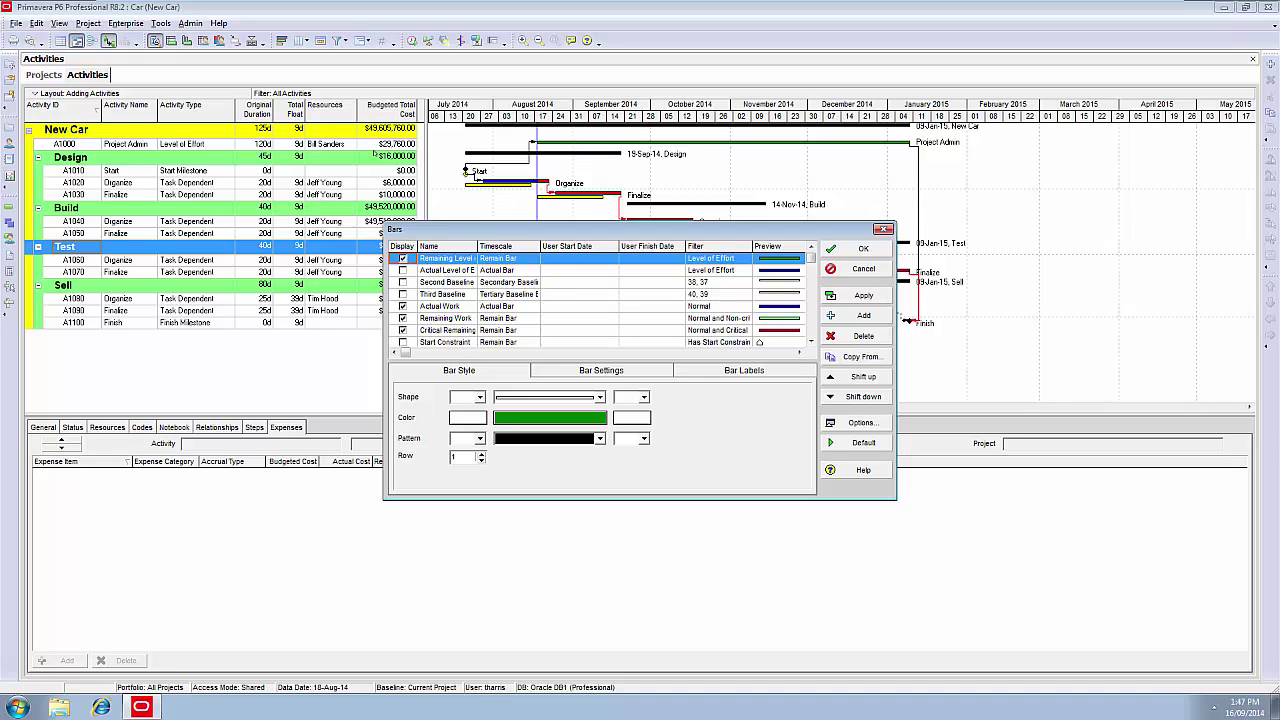
{"action": "left_click", "coordinate": [403, 270]}
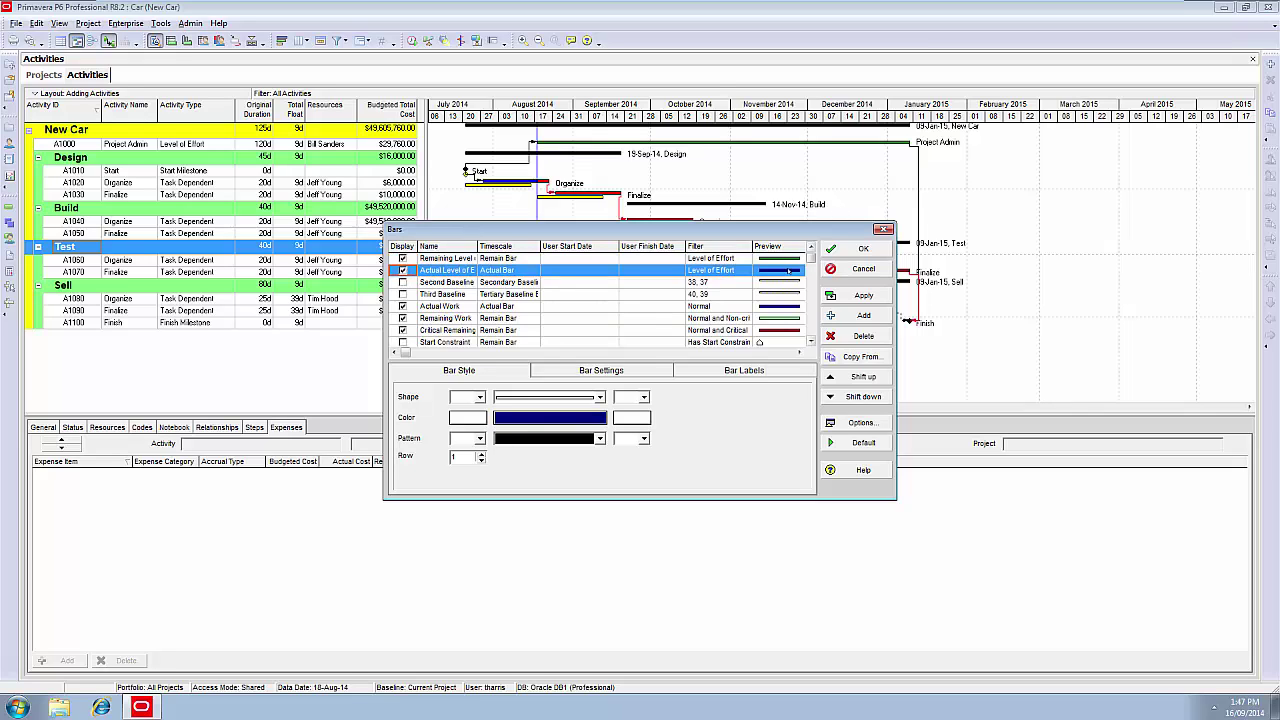
{"action": "left_click", "coordinate": [863, 296]}
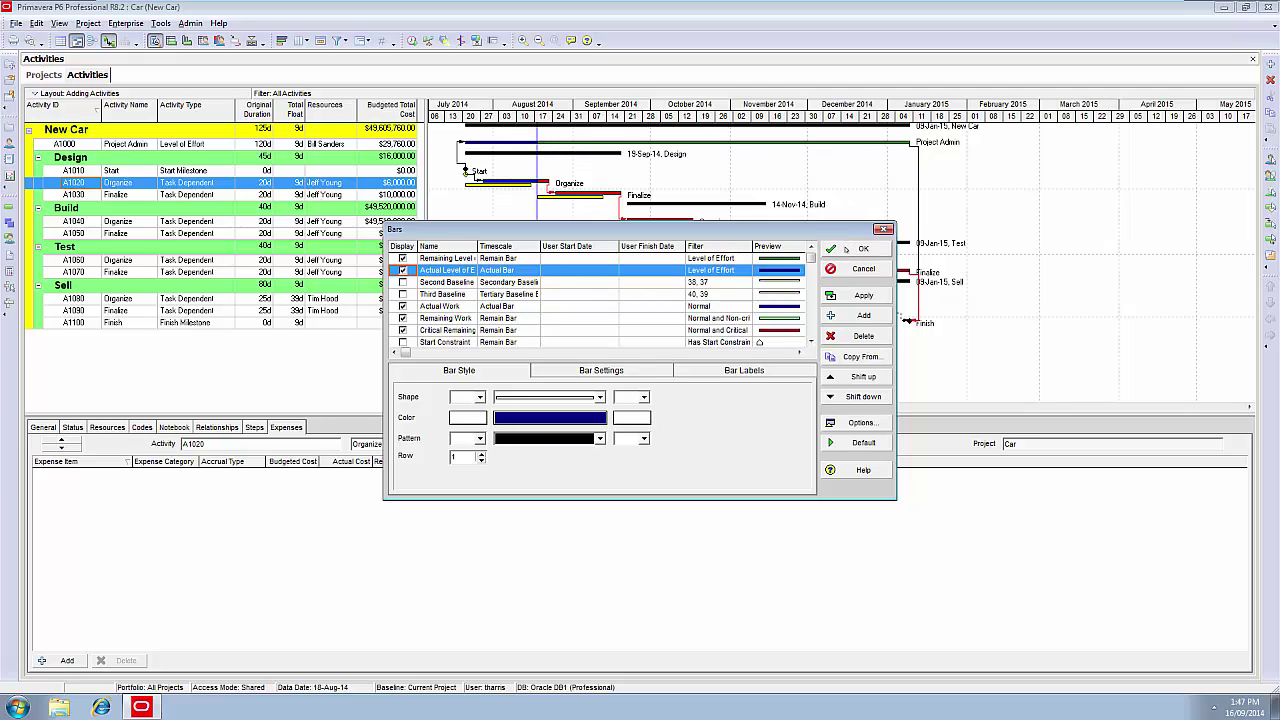
{"action": "left_click", "coordinate": [846, 247]}
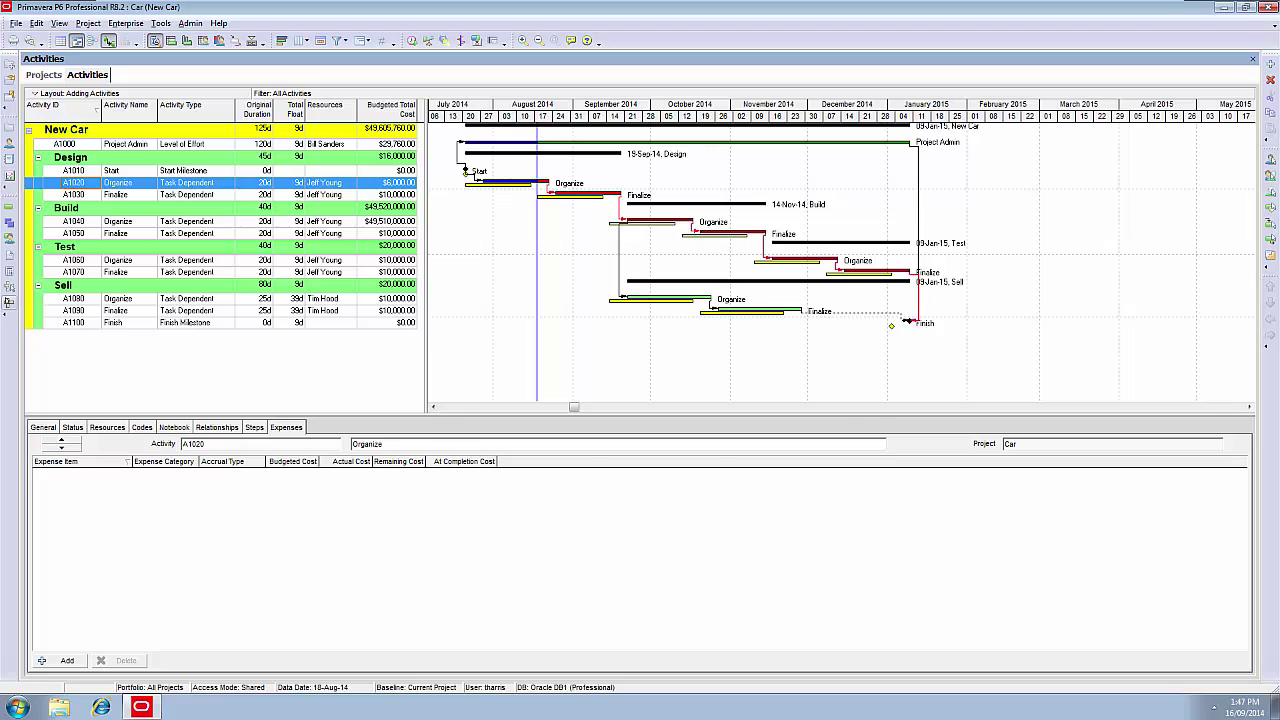
Review the New Car project's maintained baselines and its current baseline assignments without changing them
{"action": "left_click", "coordinate": [10, 303]}
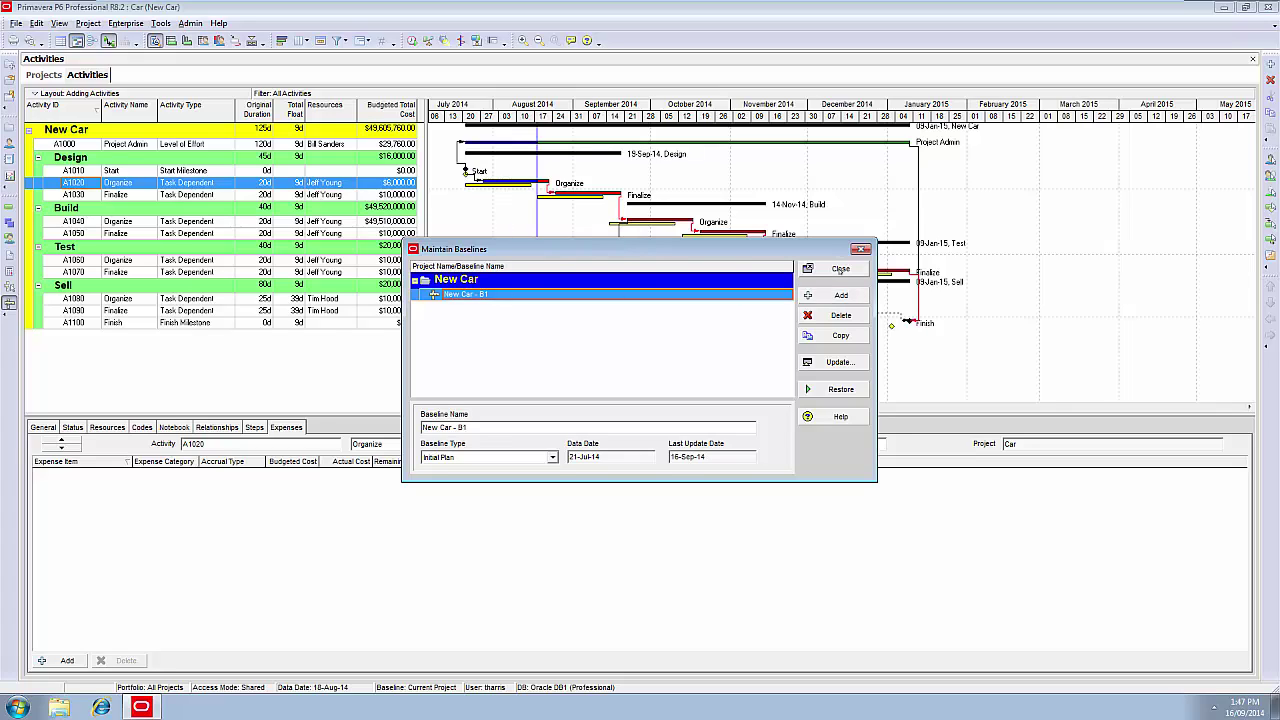
{"action": "left_click", "coordinate": [840, 269]}
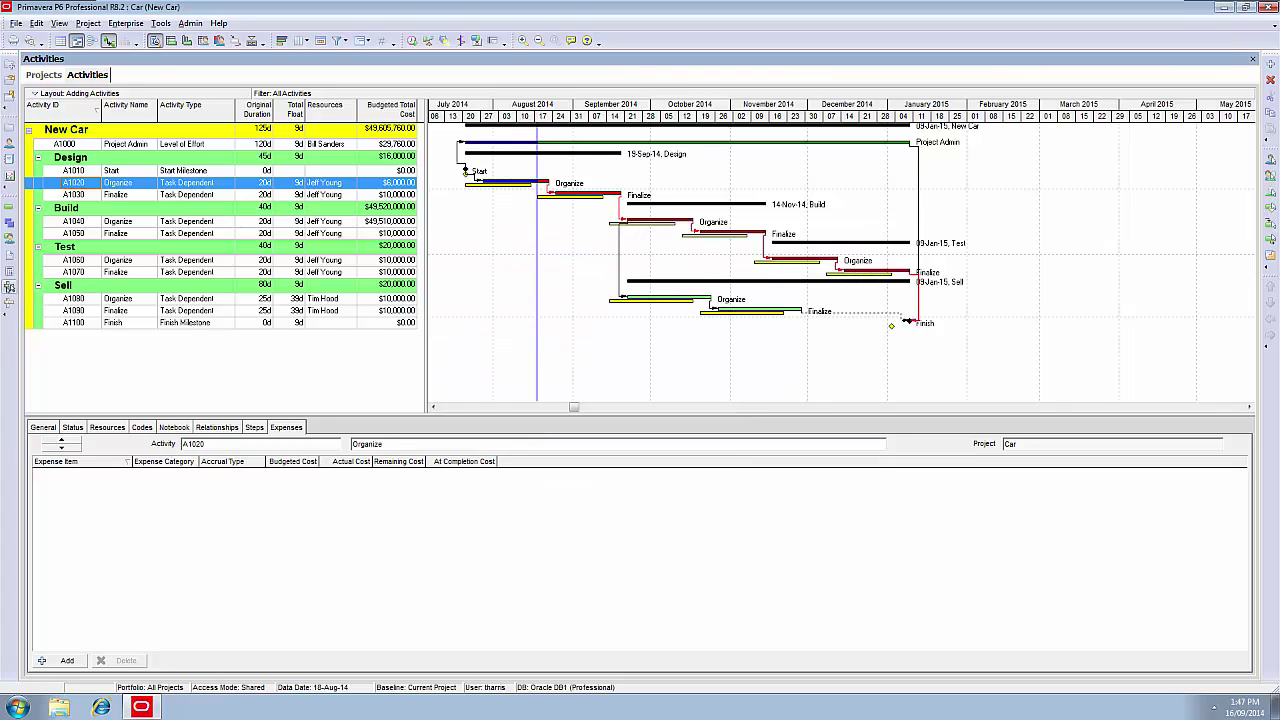
{"action": "left_click", "coordinate": [9, 287]}
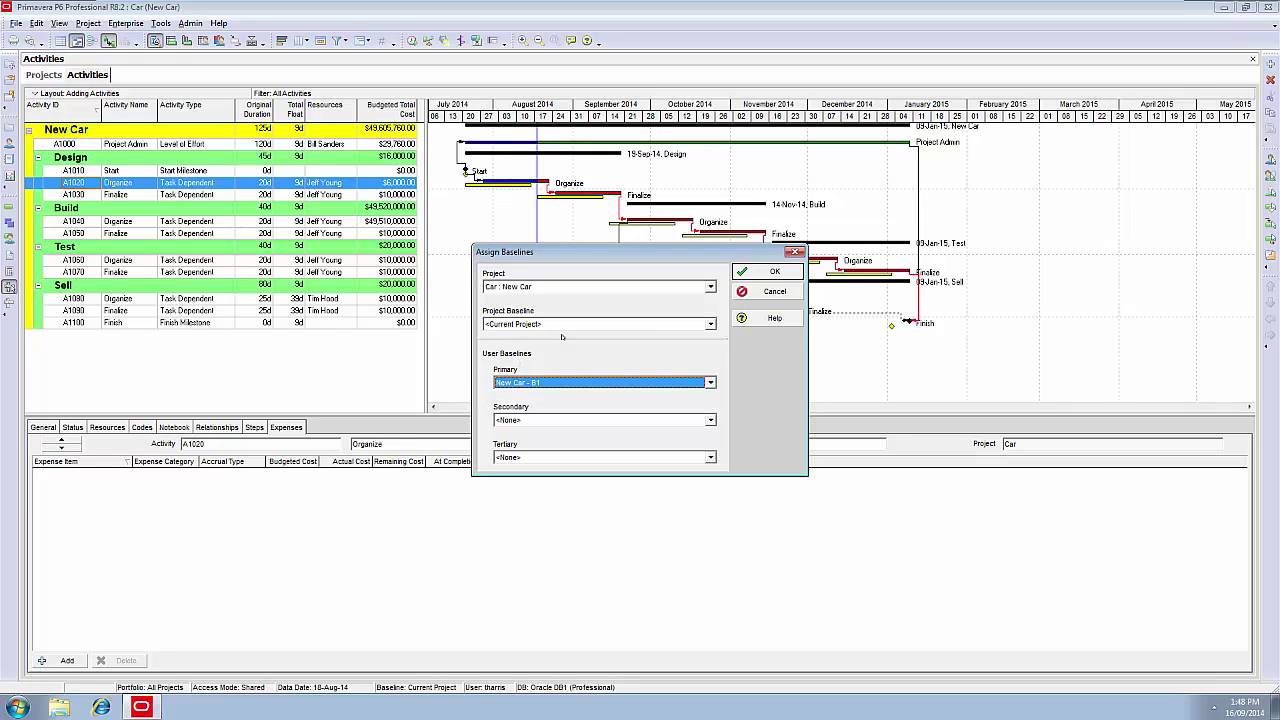
{"action": "left_click", "coordinate": [768, 291]}
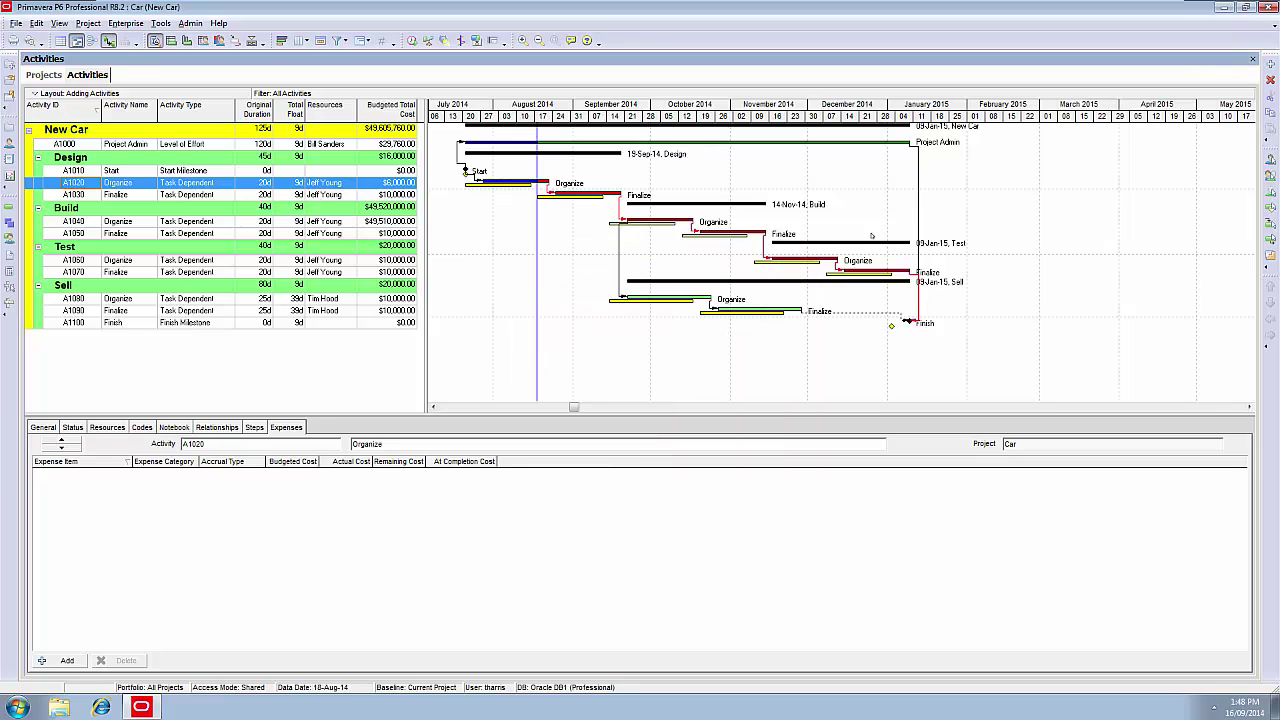
Review the Gantt chart's bar definitions down to the Primary Baseline and Baseline Milestone bars
{"action": "right_click", "coordinate": [512, 306]}
{"action": "left_click", "coordinate": [563, 331]}
{"action": "scroll", "coordinate": [600, 300], "scroll_direction": "down", "scroll_amount": 3}
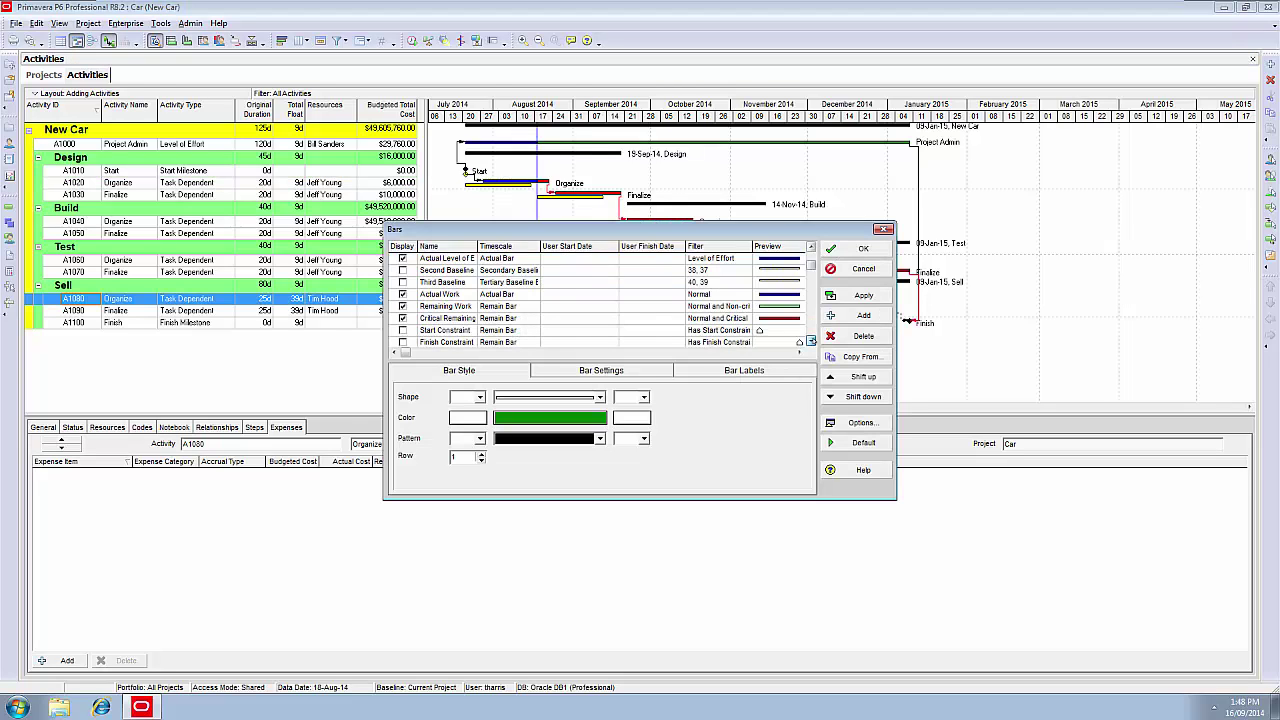
{"action": "left_click", "coordinate": [811, 341]}
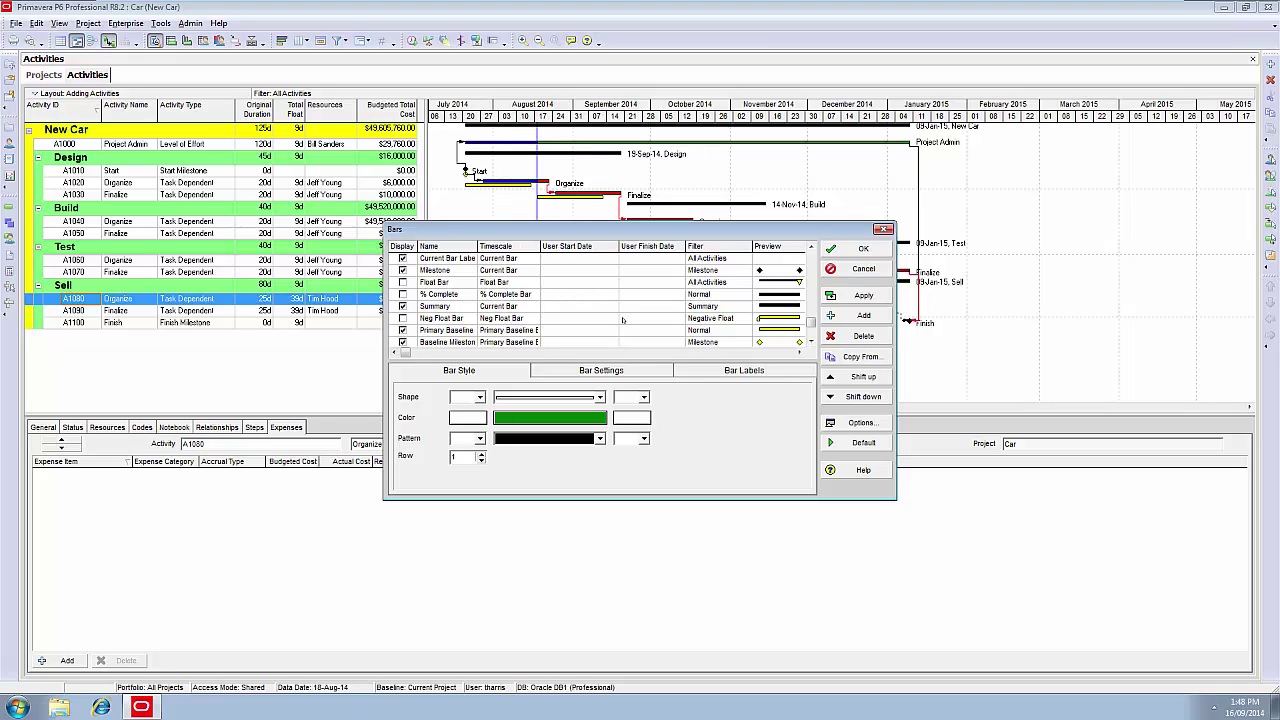
{"action": "left_click", "coordinate": [862, 249]}
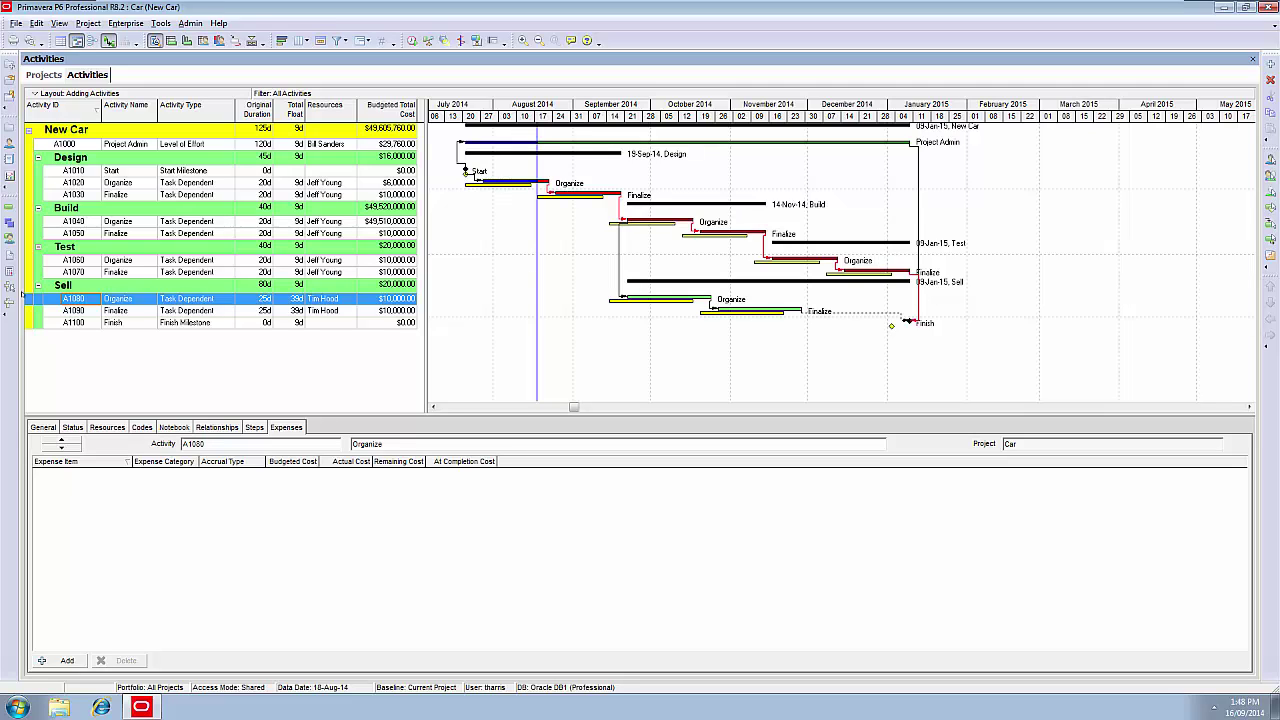
Set the primary user baseline of the New Car project to <Current Project>
{"action": "left_click", "coordinate": [9, 287]}
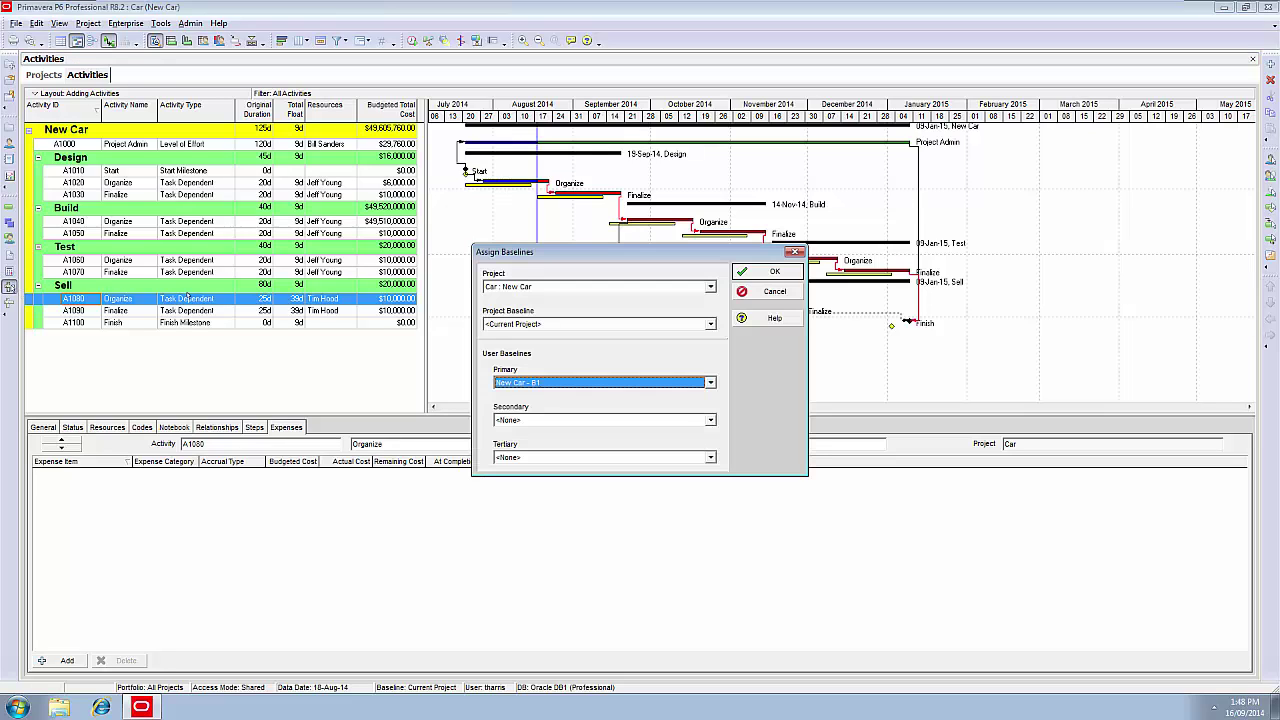
{"action": "left_click", "coordinate": [711, 382]}
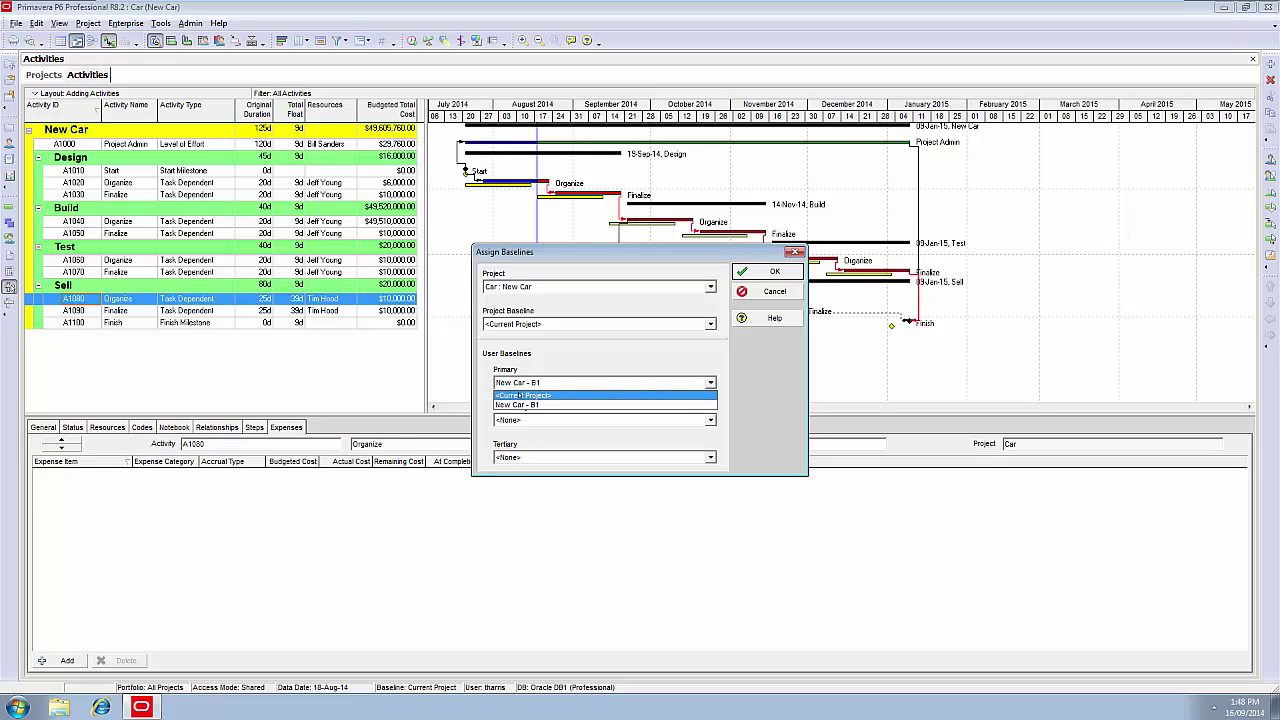
{"action": "left_click", "coordinate": [537, 395]}
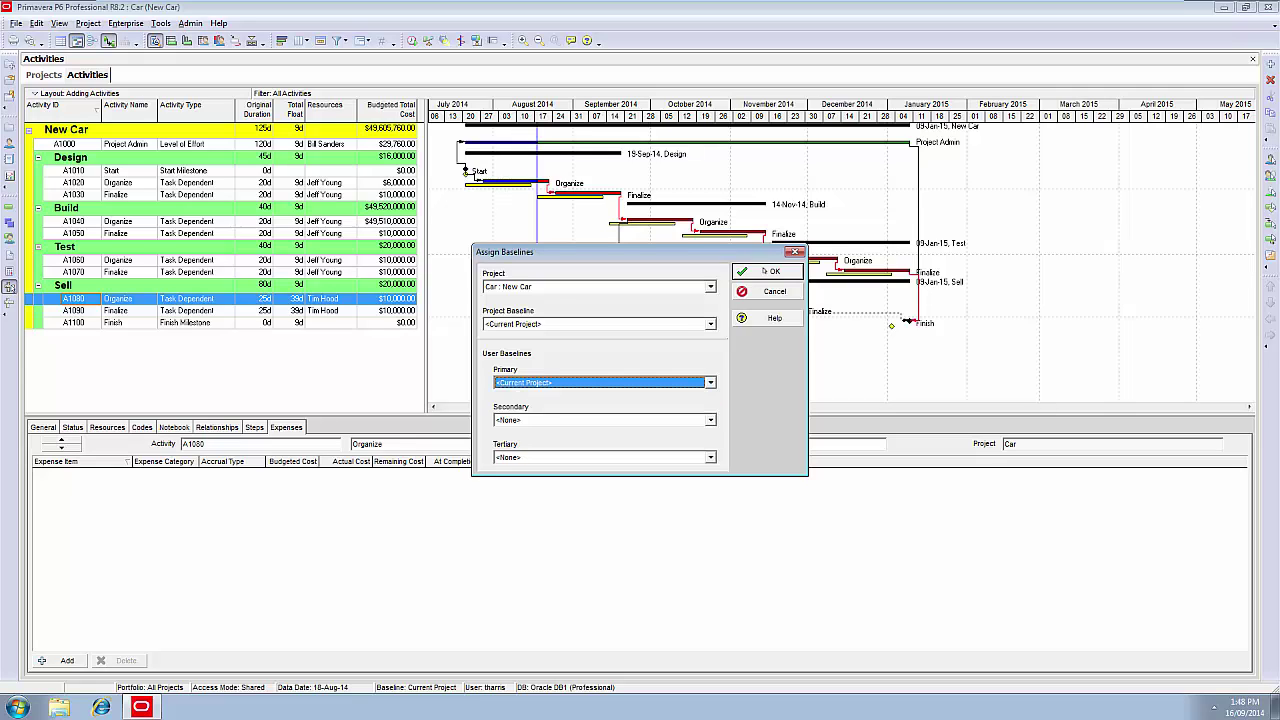
{"action": "left_click_drag", "start_coordinate": [703, 244], "coordinate": [694, 293]}
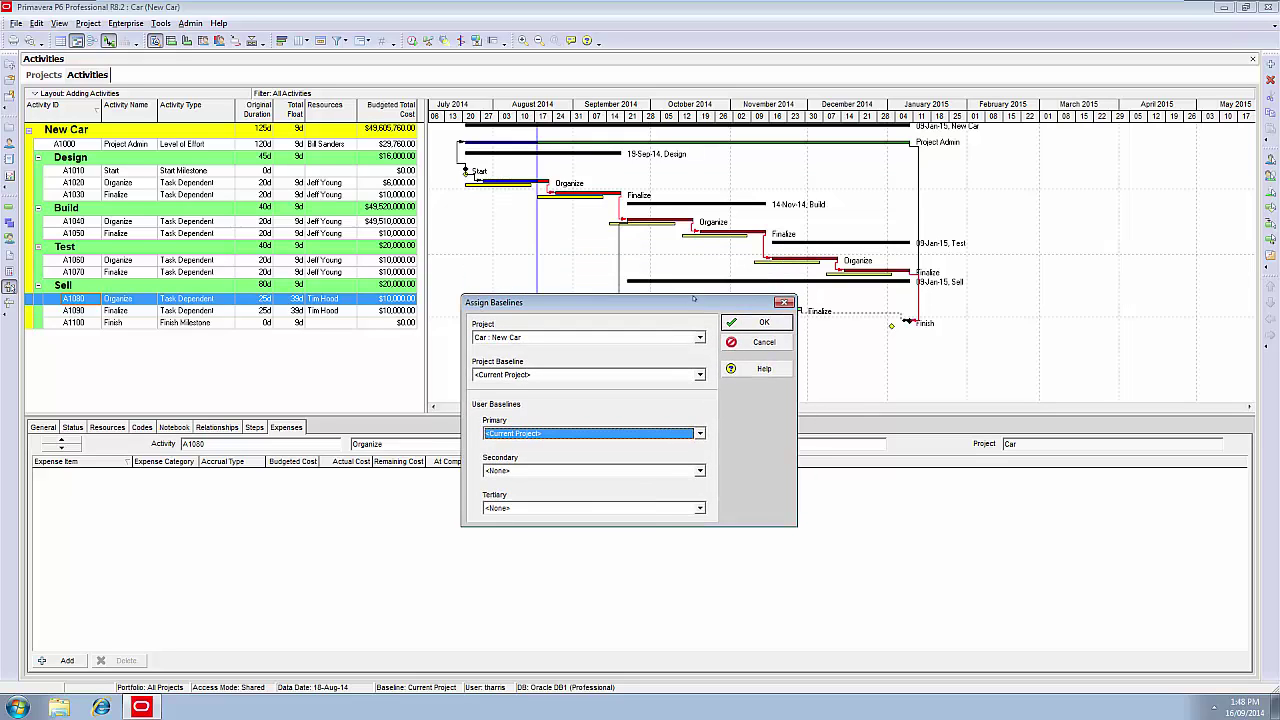
{"action": "left_click", "coordinate": [756, 322]}
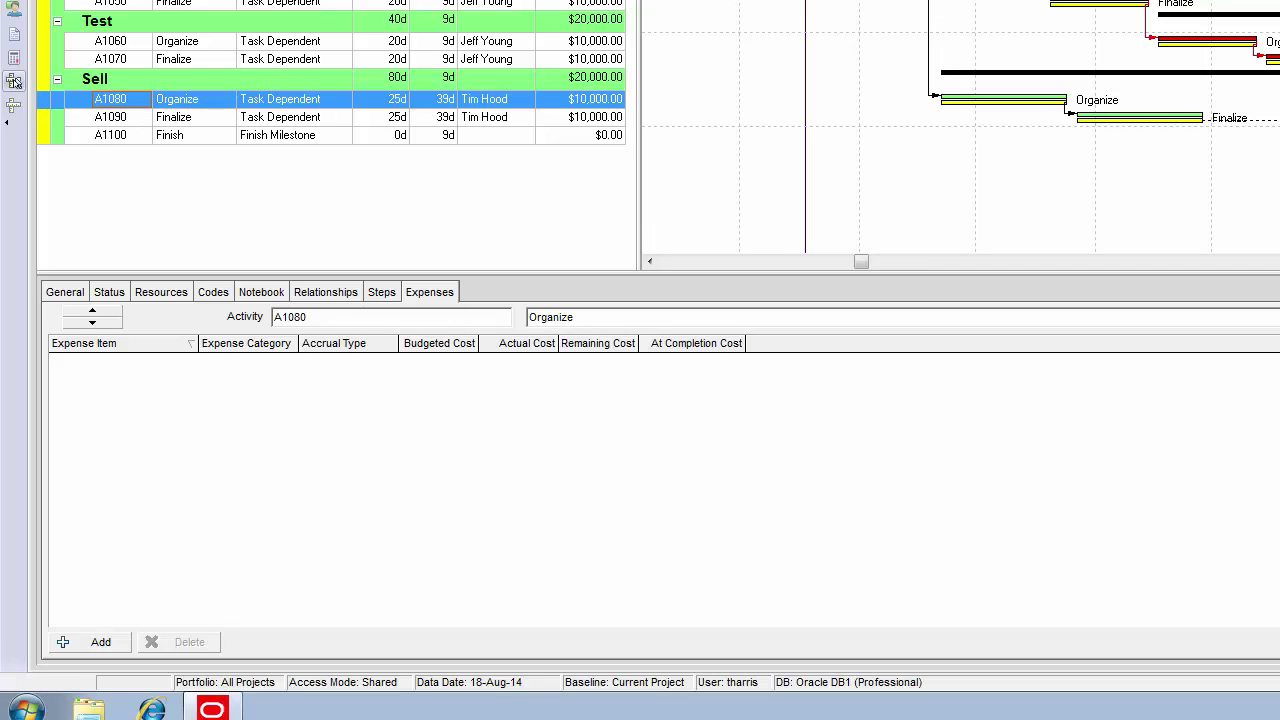
Assign New Car - B1 as the primary user baseline of the New Car project
{"action": "left_click", "coordinate": [14, 82]}
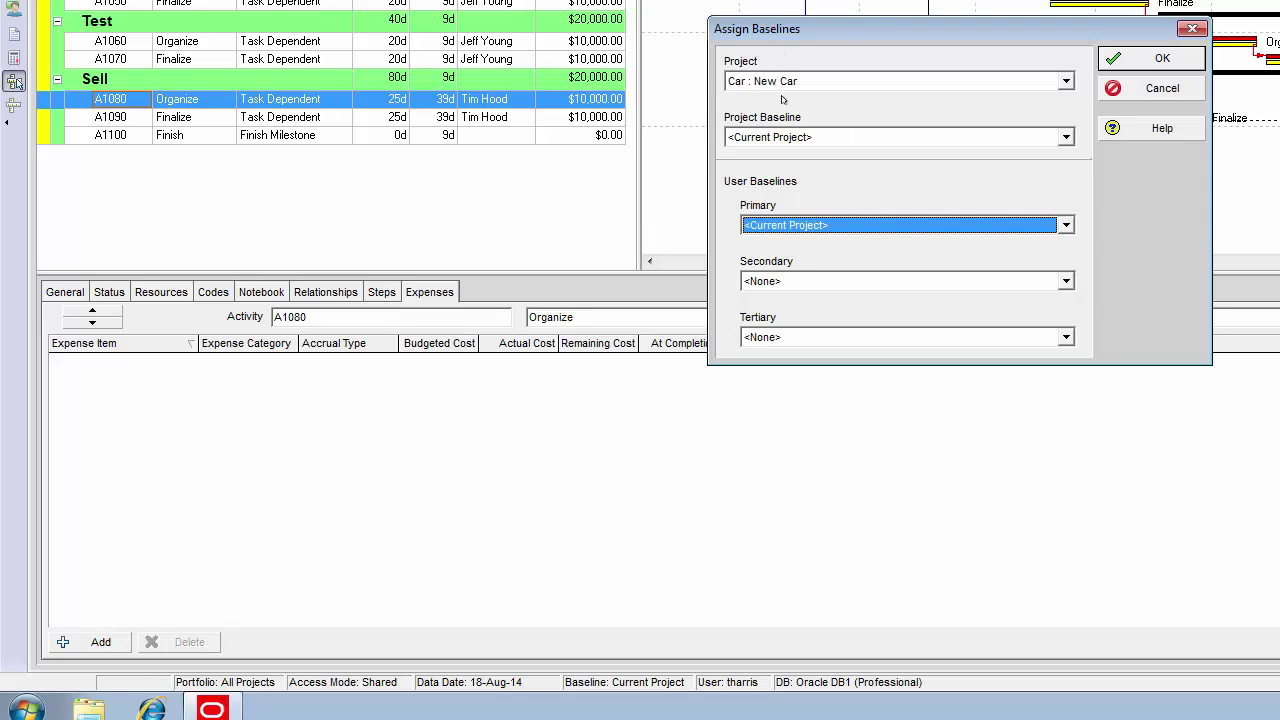
{"action": "left_click", "coordinate": [1065, 224]}
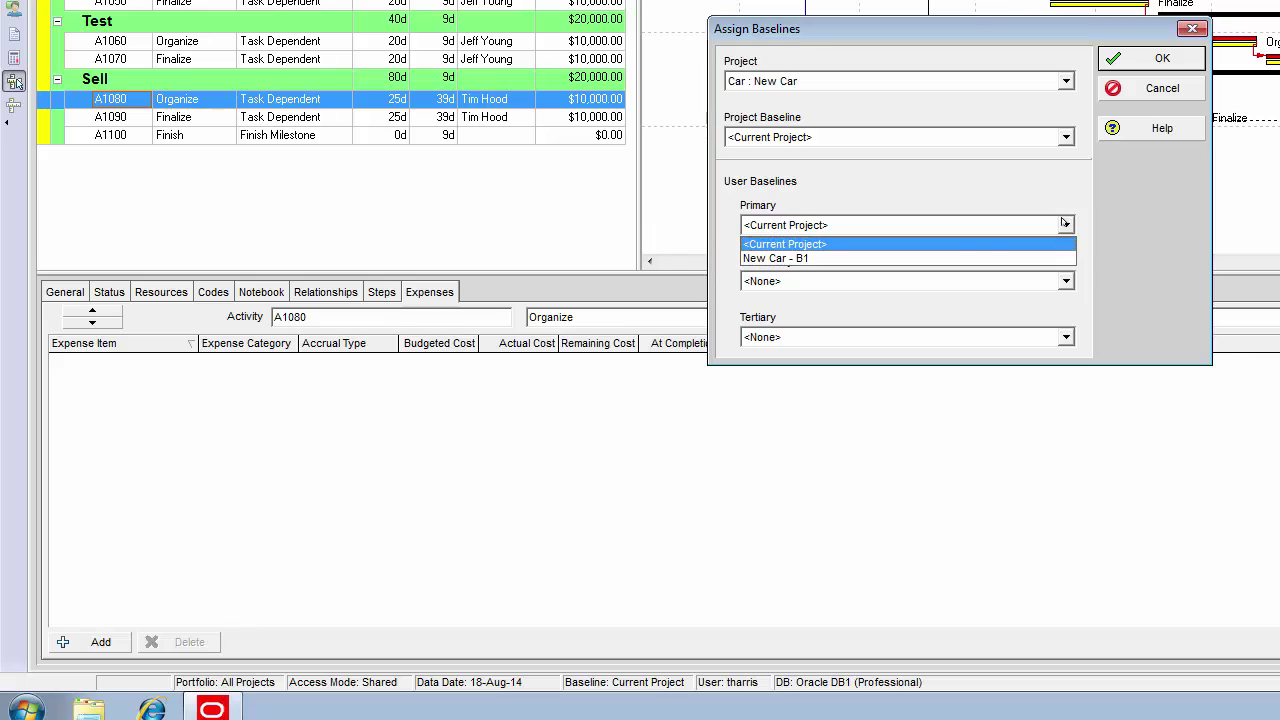
{"action": "left_click", "coordinate": [790, 258]}
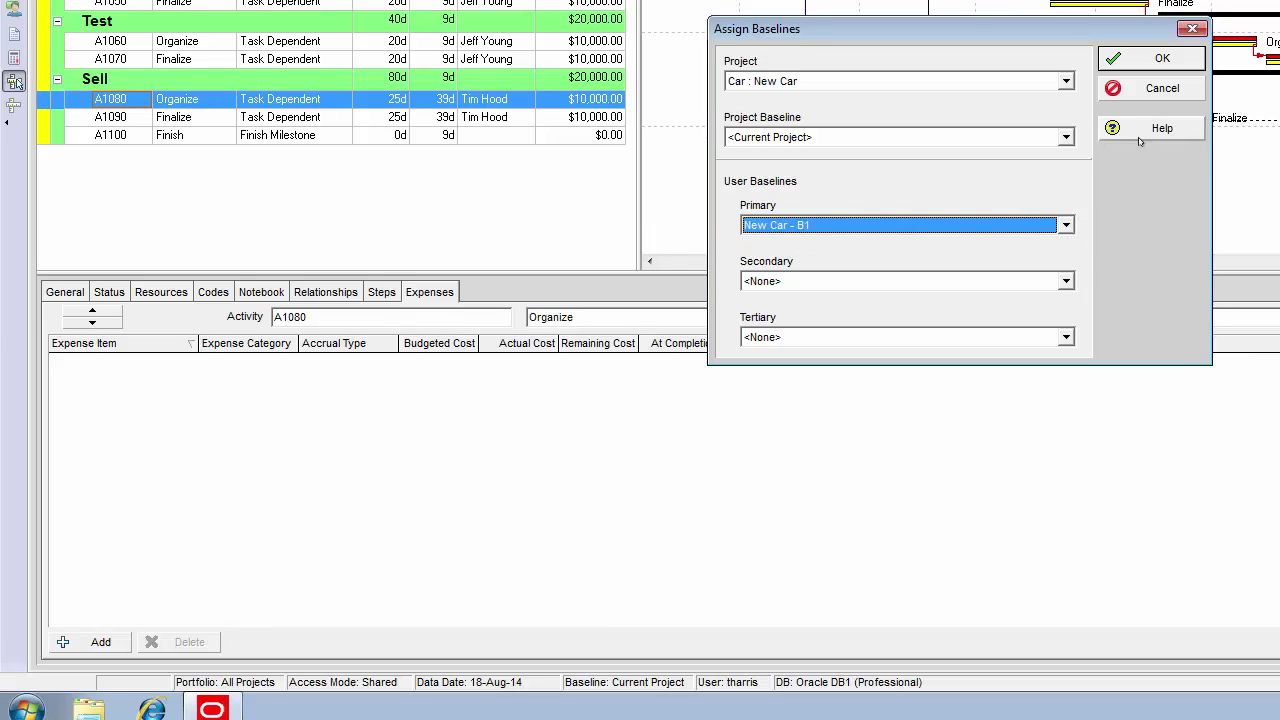
{"action": "left_click", "coordinate": [1158, 58]}
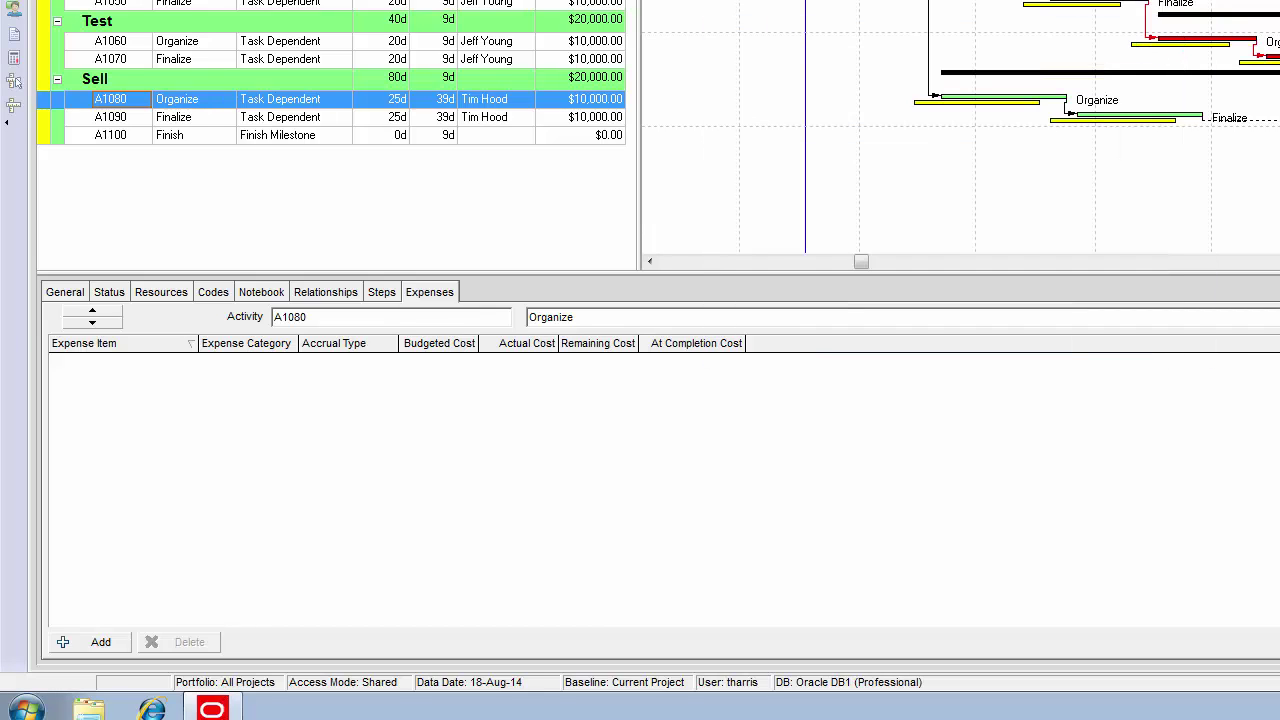